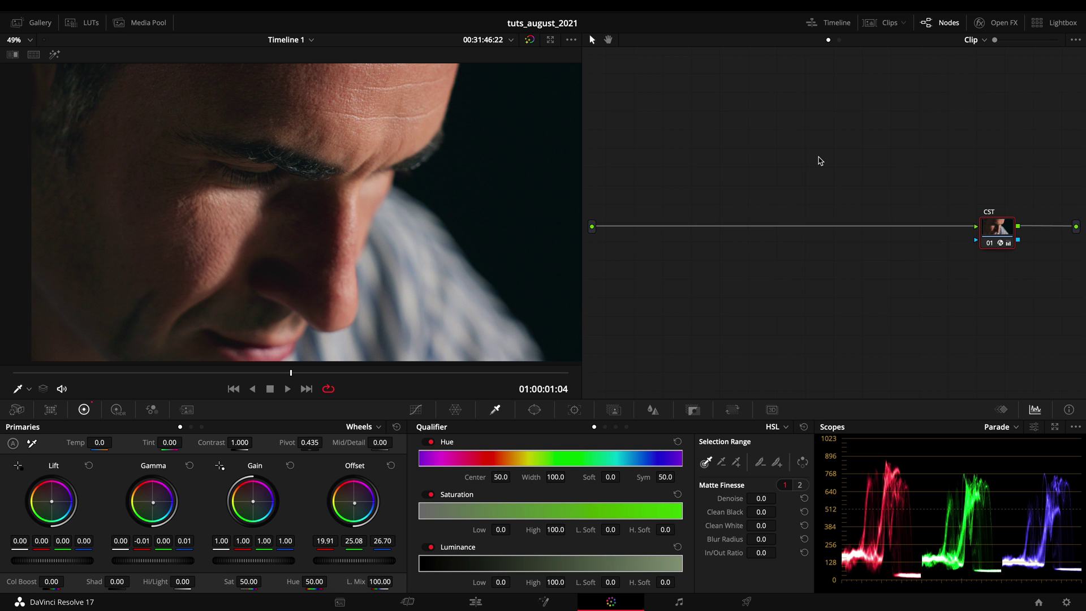
Scrub the viewer playhead back from 01:00:01:04 to frame 01:00:00:20.
drag(240, 373, 211, 374)
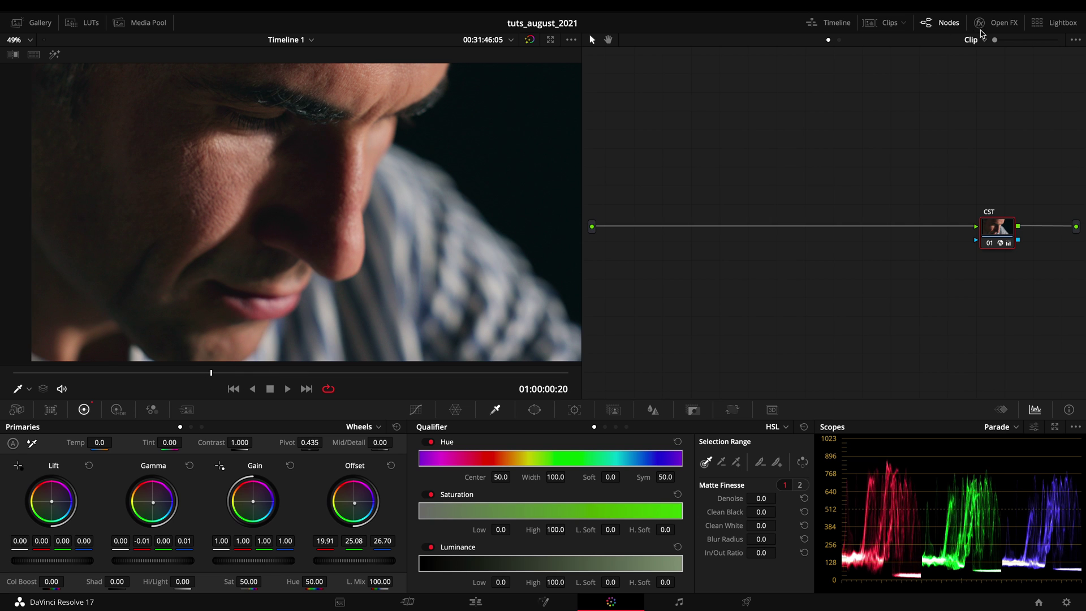
click(994, 24)
click(901, 62)
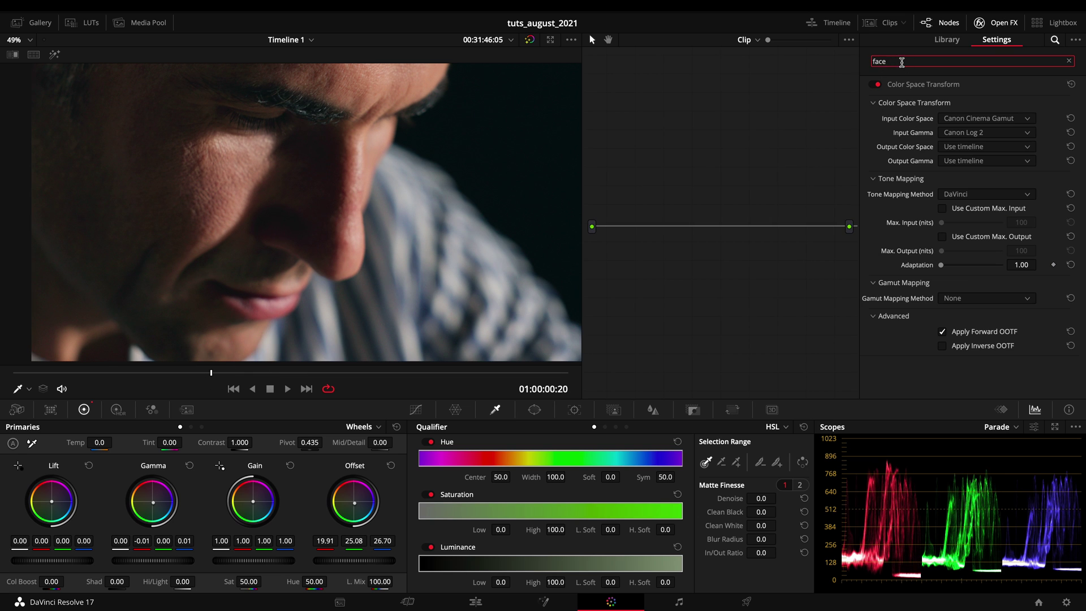
text(re)
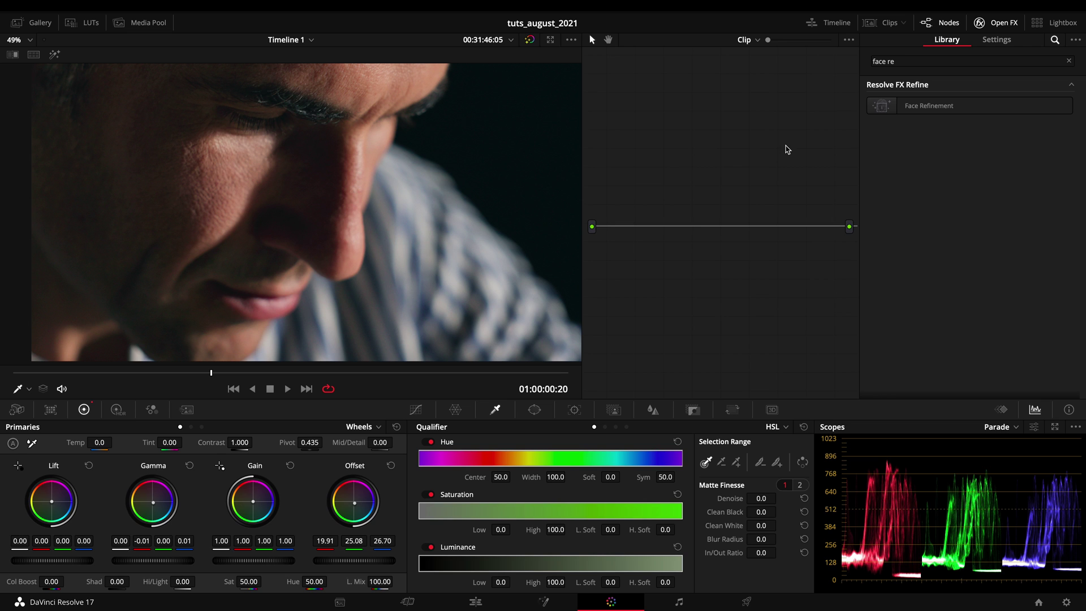
click(1001, 23)
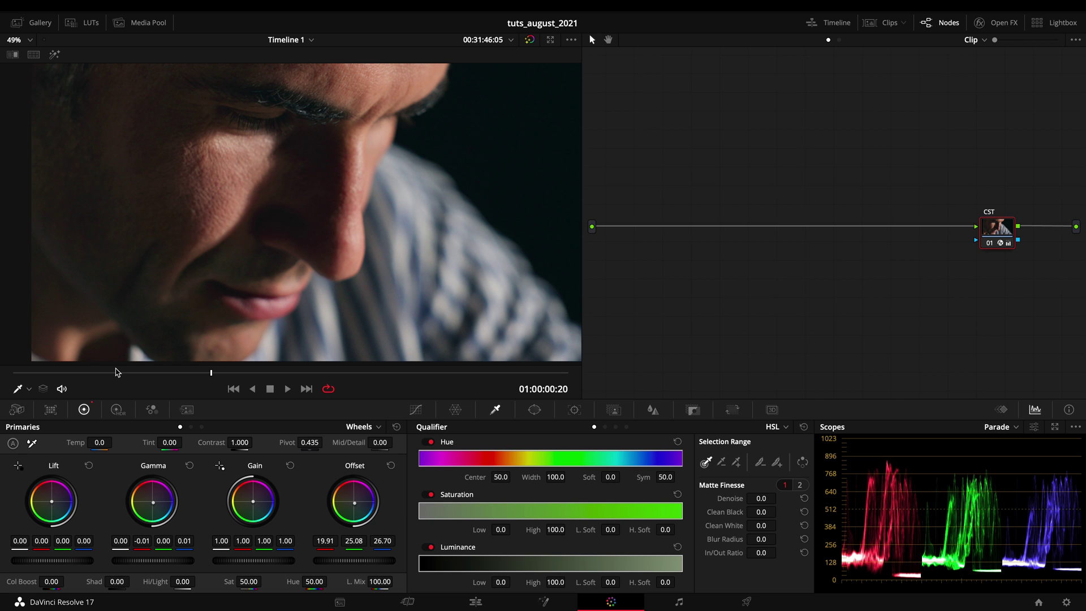
drag(131, 371, 101, 372)
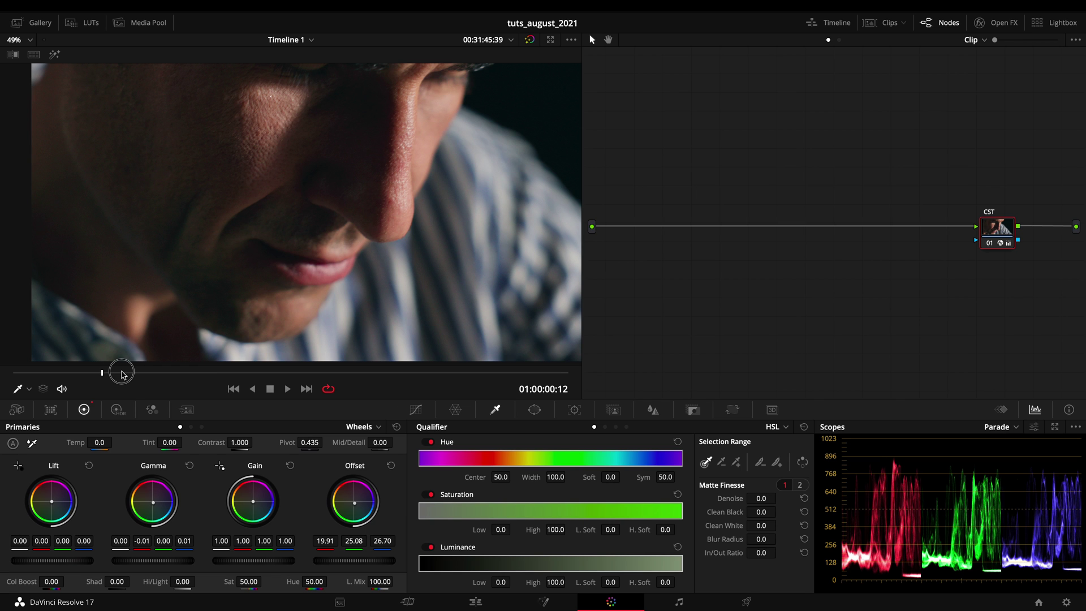
click(121, 372)
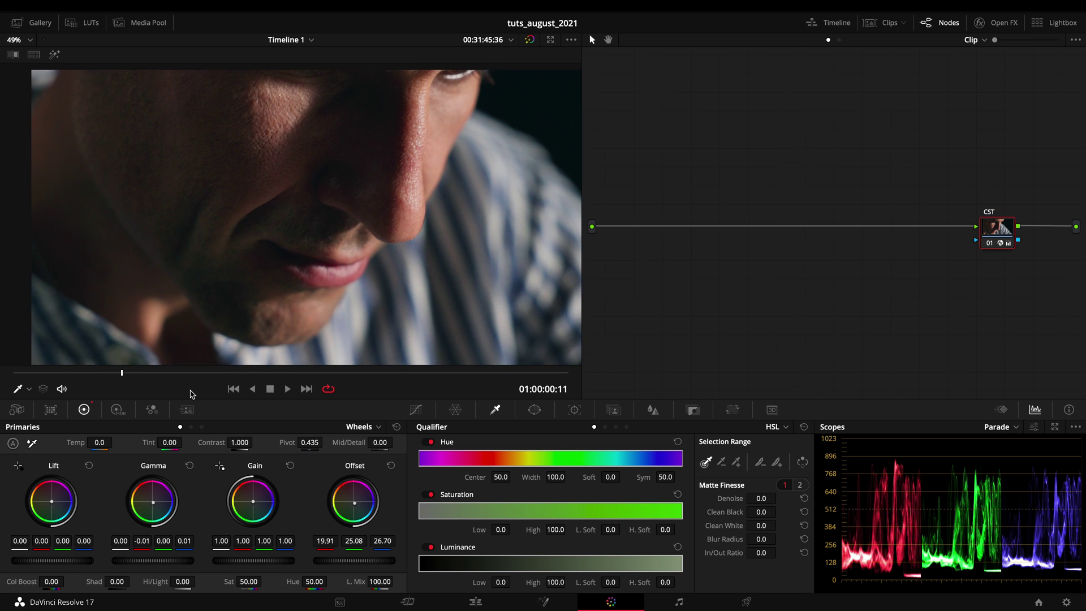
click(201, 373)
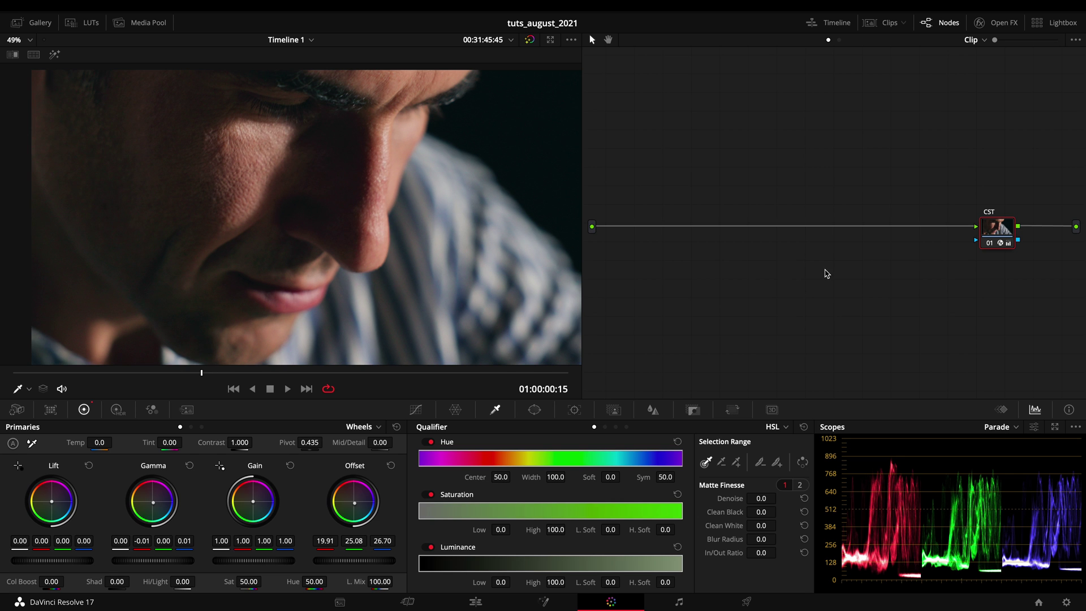
Add a second source to the graph and connect it to a new corrector node 02.
right_click(802, 285)
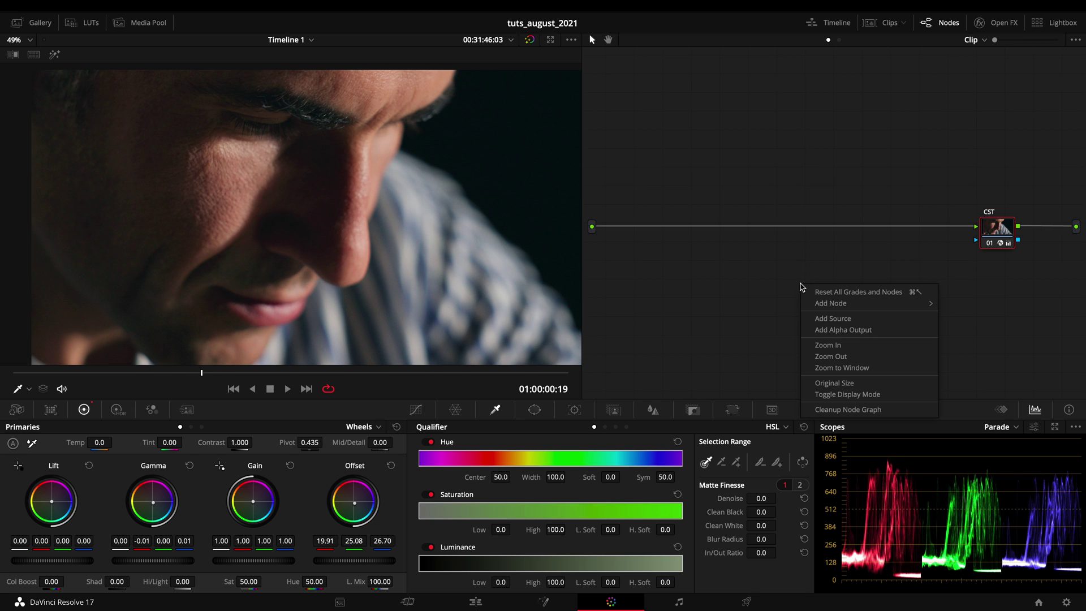
click(848, 318)
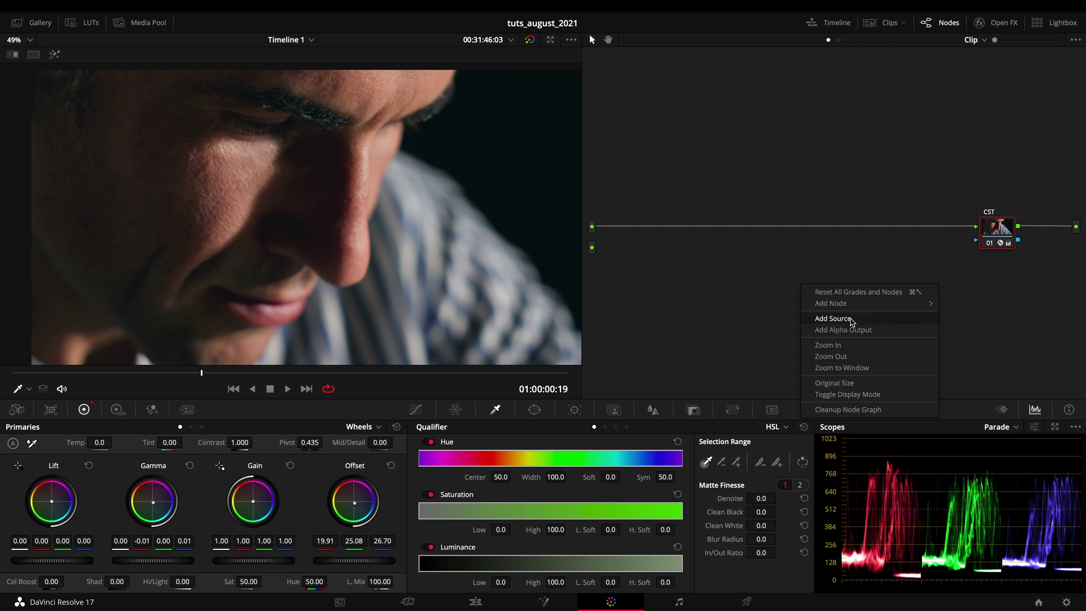
right_click(650, 282)
mouse_move(775, 299)
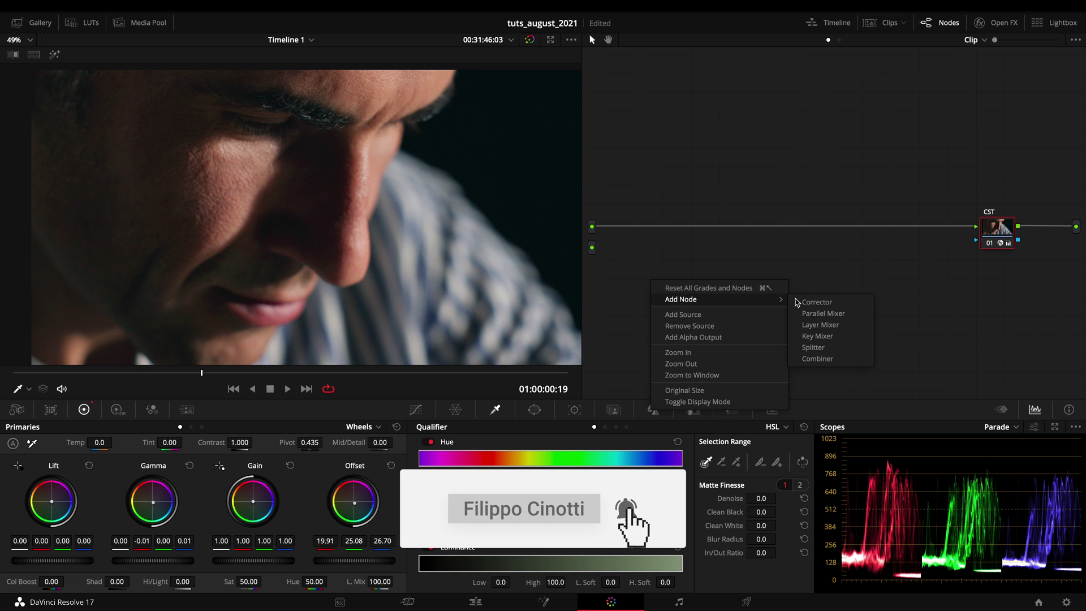
click(845, 303)
drag(591, 247, 627, 279)
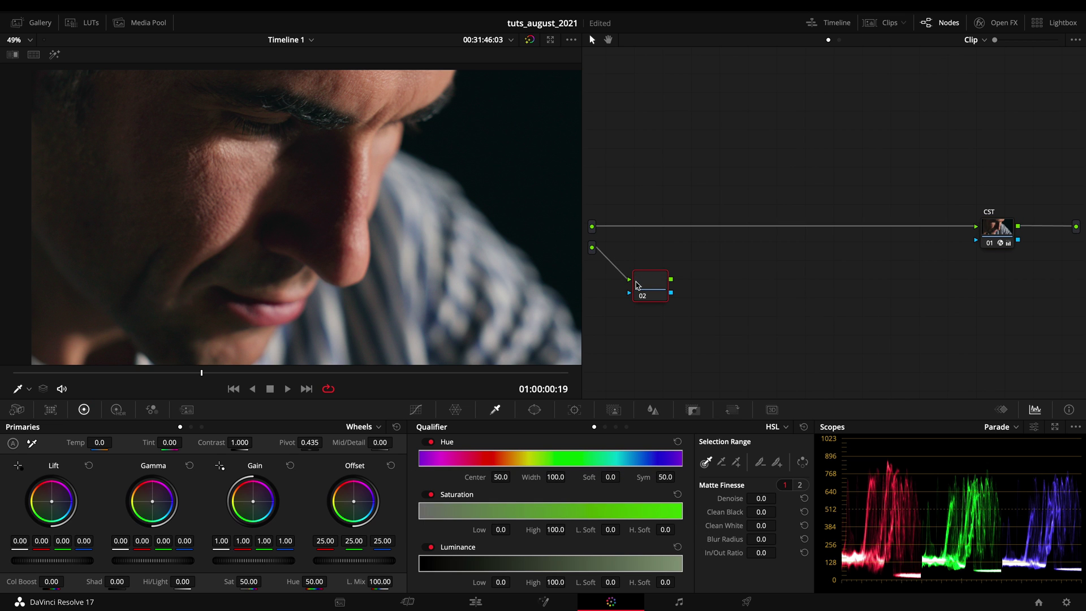
Copy the CST grade from node 01 onto node 02 and position it.
click(1000, 225)
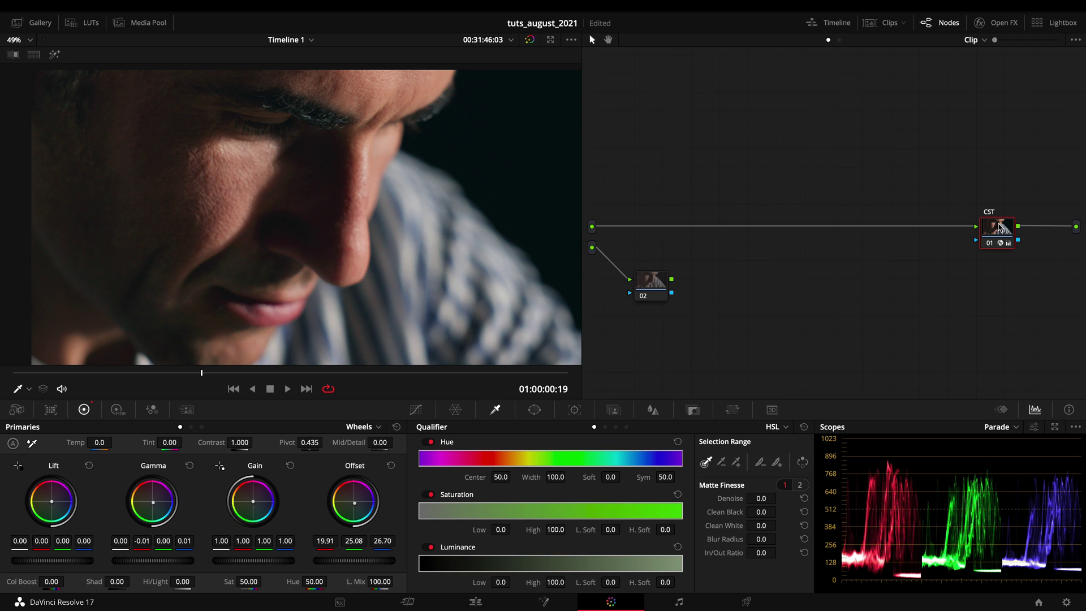
click(655, 288)
key(ctrl+v)
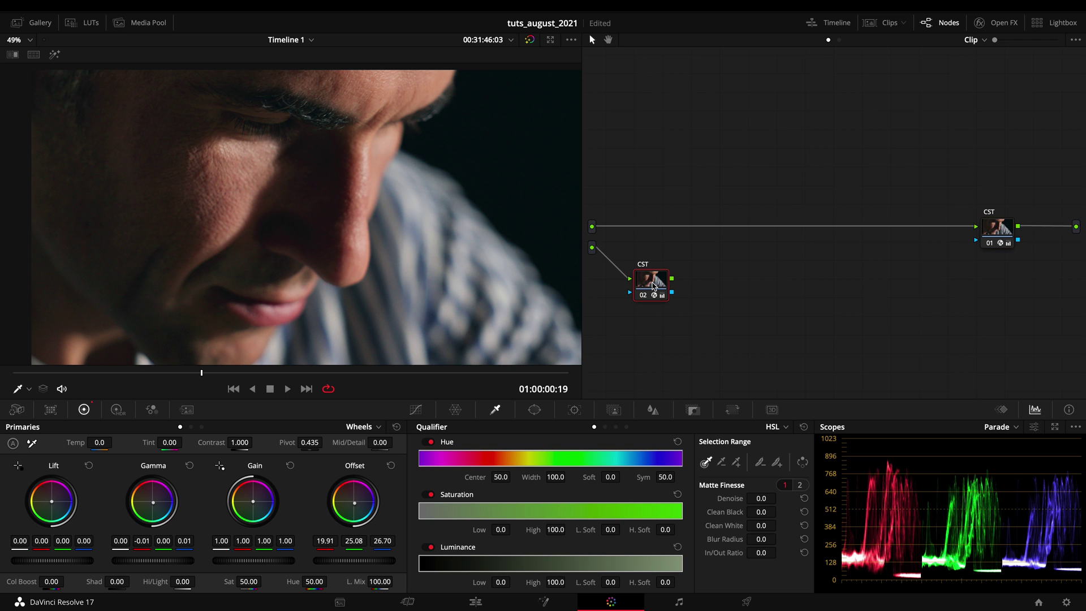
drag(658, 285, 682, 286)
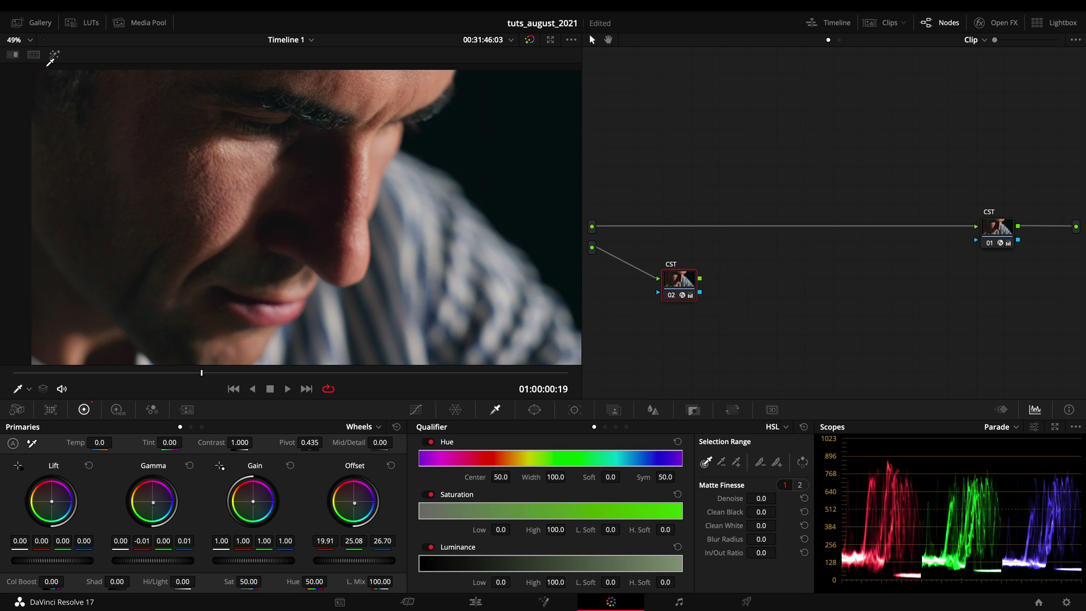
click(54, 54)
key(shift+d)
key(shift+d)
key(shift+d)
drag(689, 285, 681, 285)
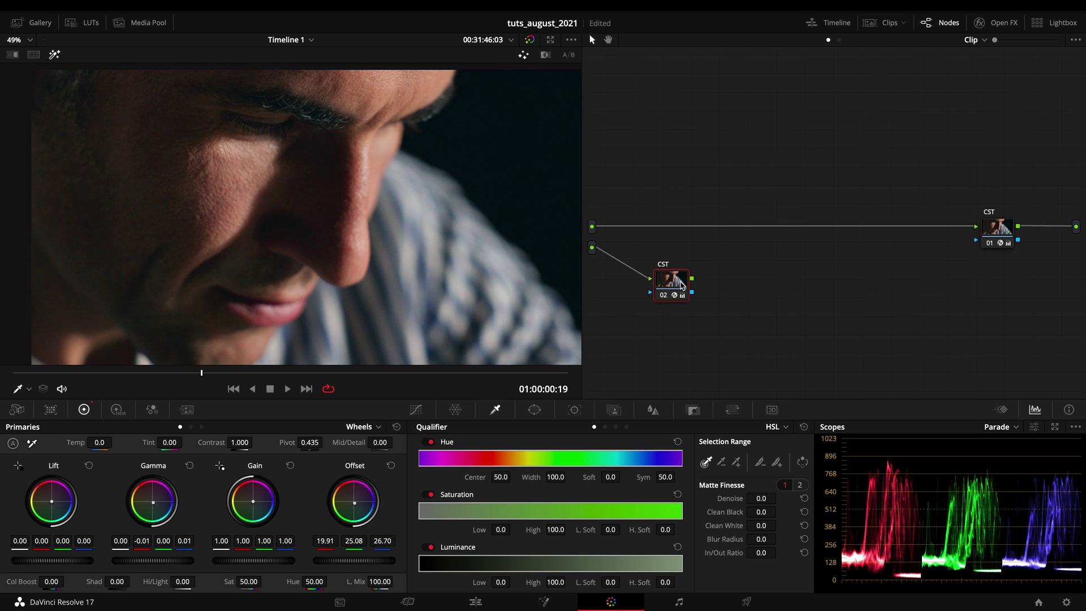
Add serial node 03 after node 02 and label it 'Selection'.
key(alt+s)
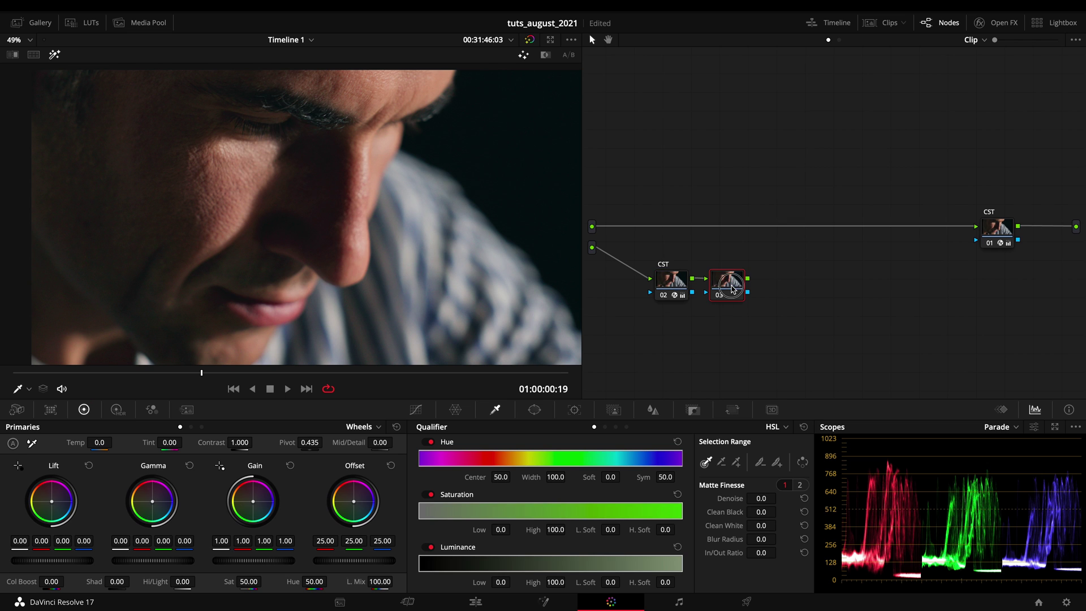
drag(732, 289, 756, 289)
right_click(755, 287)
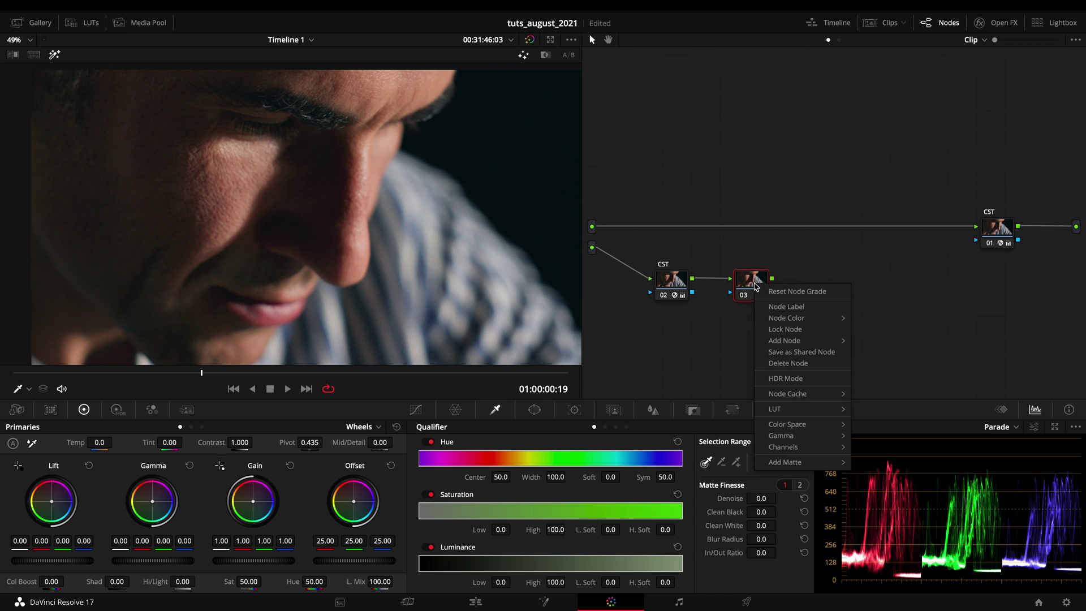
click(784, 307)
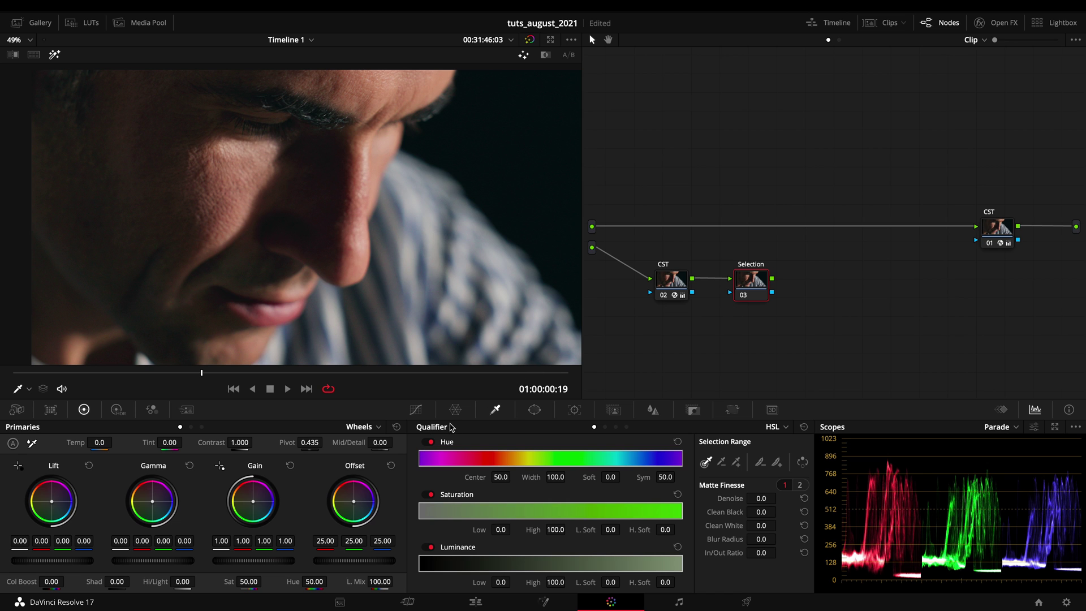
Sample the cheek skin with the qualifier eyedropper and widen the selection across the face.
click(245, 181)
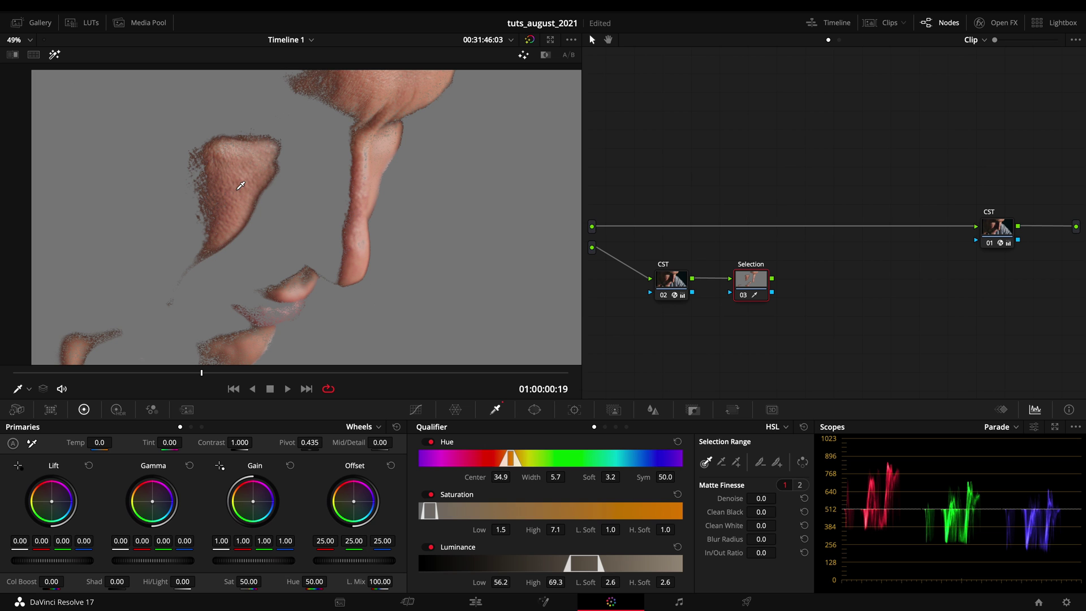
click(674, 283)
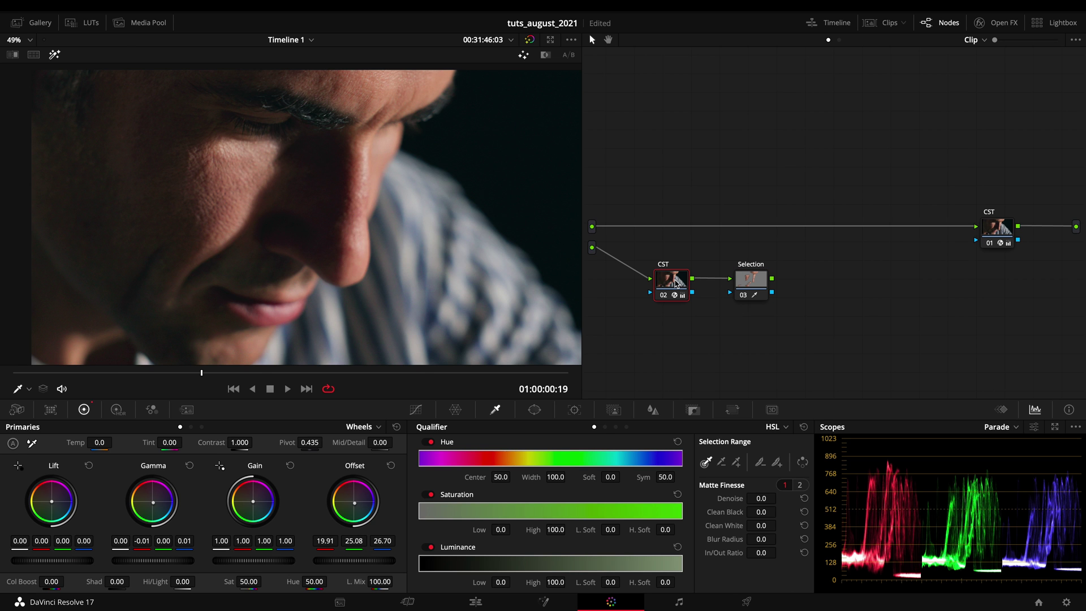
click(763, 280)
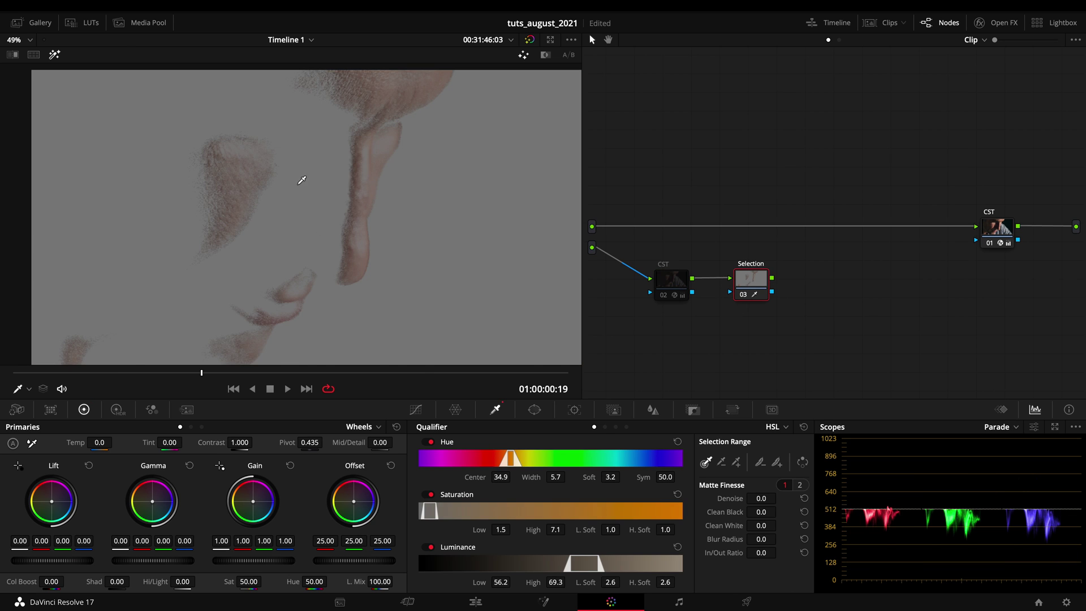
drag(262, 159, 237, 186)
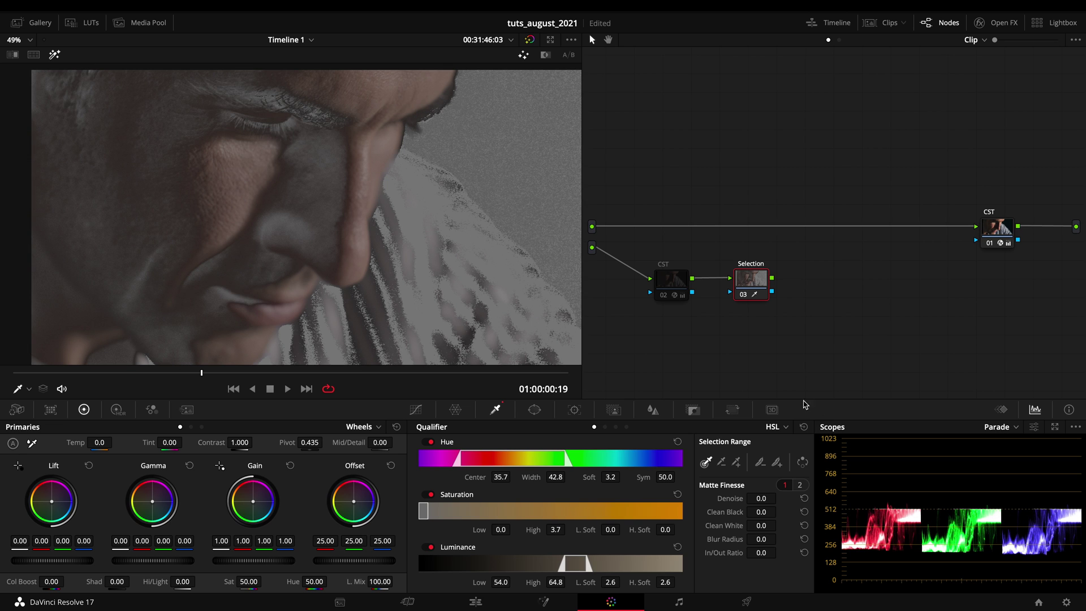
click(678, 283)
click(750, 279)
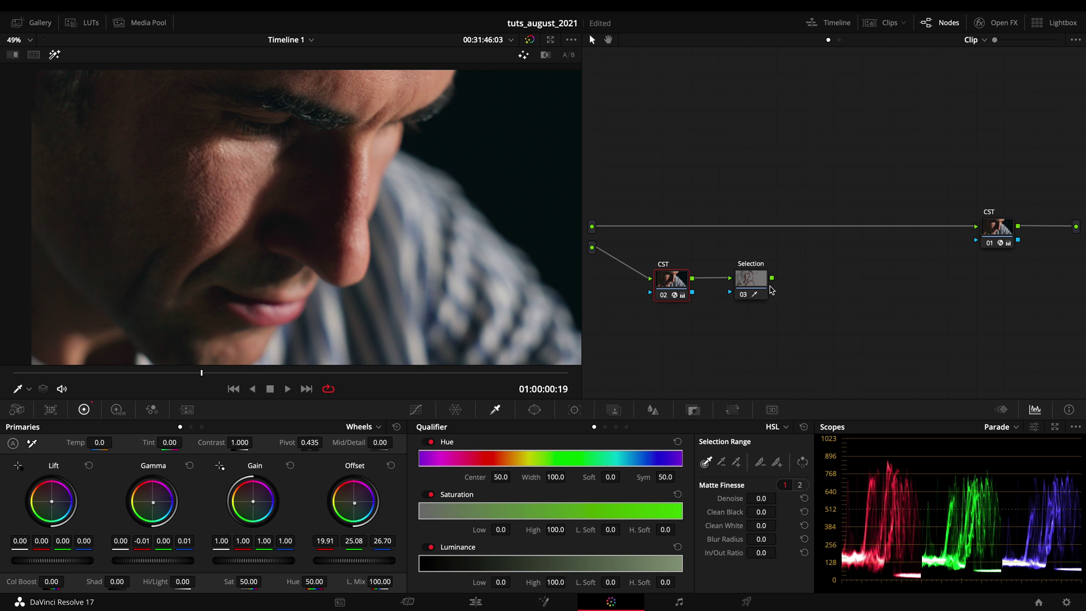
click(238, 184)
drag(237, 183, 244, 182)
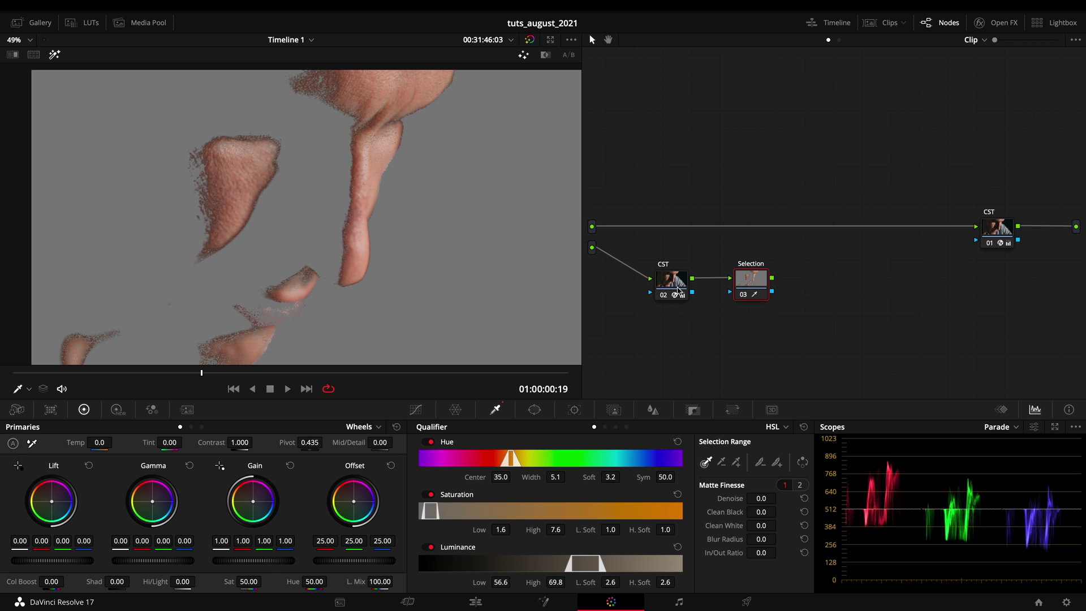
mouse_move(235, 188)
mouse_down()
mouse_move(226, 182)
mouse_move(220, 198)
mouse_up()
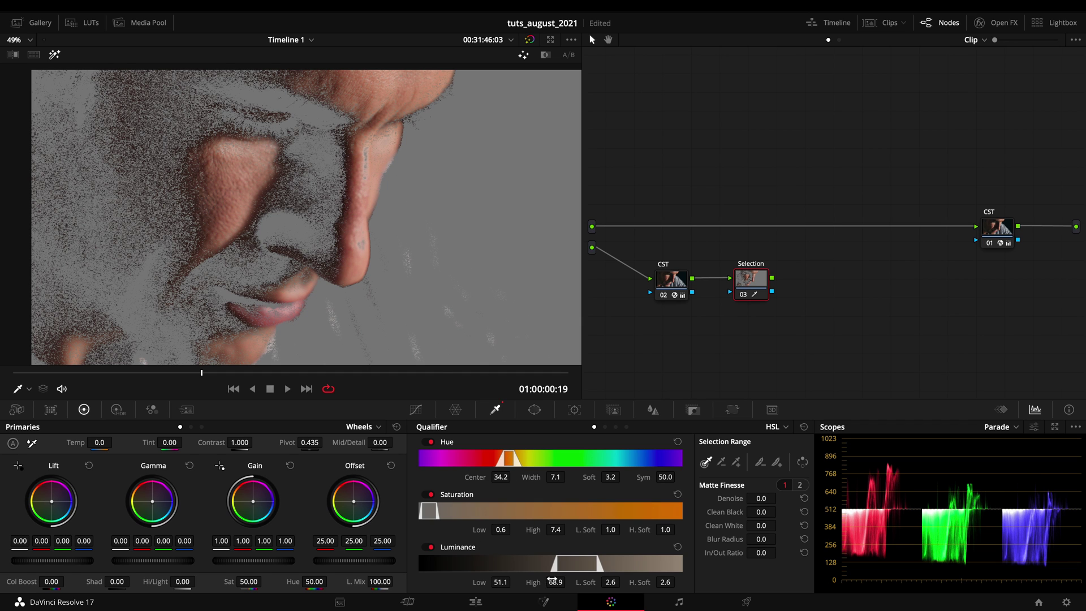
Tighten the HSL ranges: saturation low limit 0.2, luminance low limit about 55.5.
mouse_move(500, 582)
mouse_down()
mouse_move(517, 582)
mouse_move(497, 577)
mouse_up()
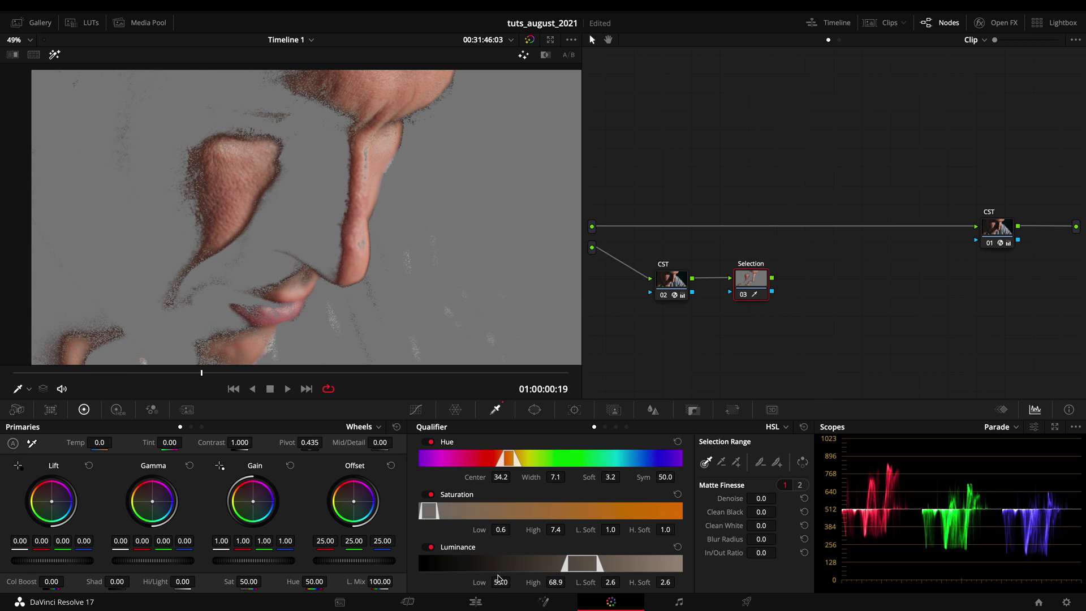
drag(500, 529, 506, 529)
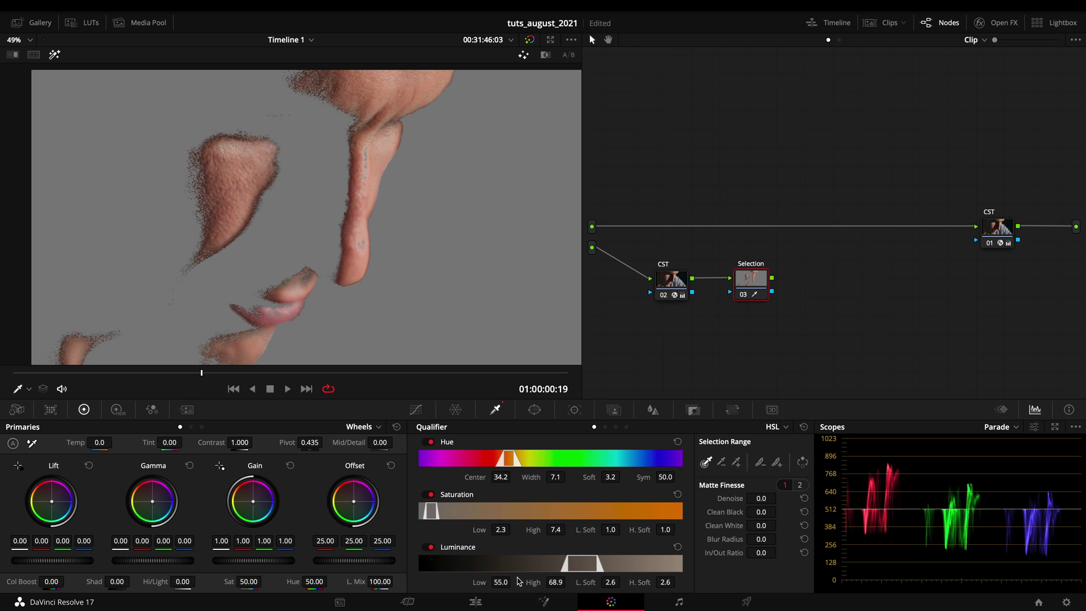
drag(508, 581, 508, 586)
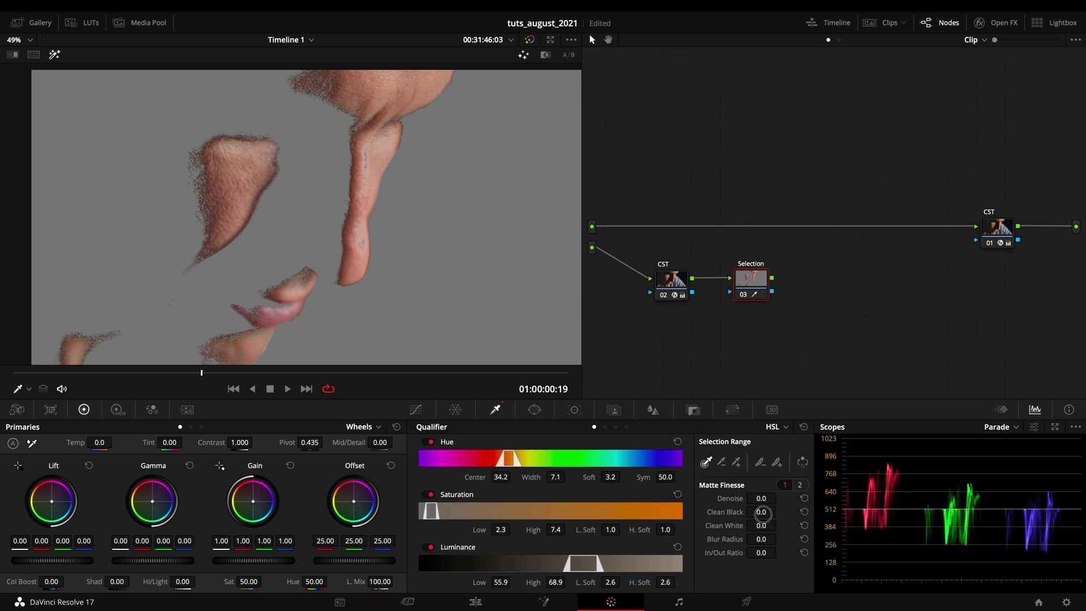
Clean the skin matte with Denoise 16.3 and Clean White 3.9, then check nearby frames unhighlighted.
drag(763, 525, 842, 509)
click(54, 55)
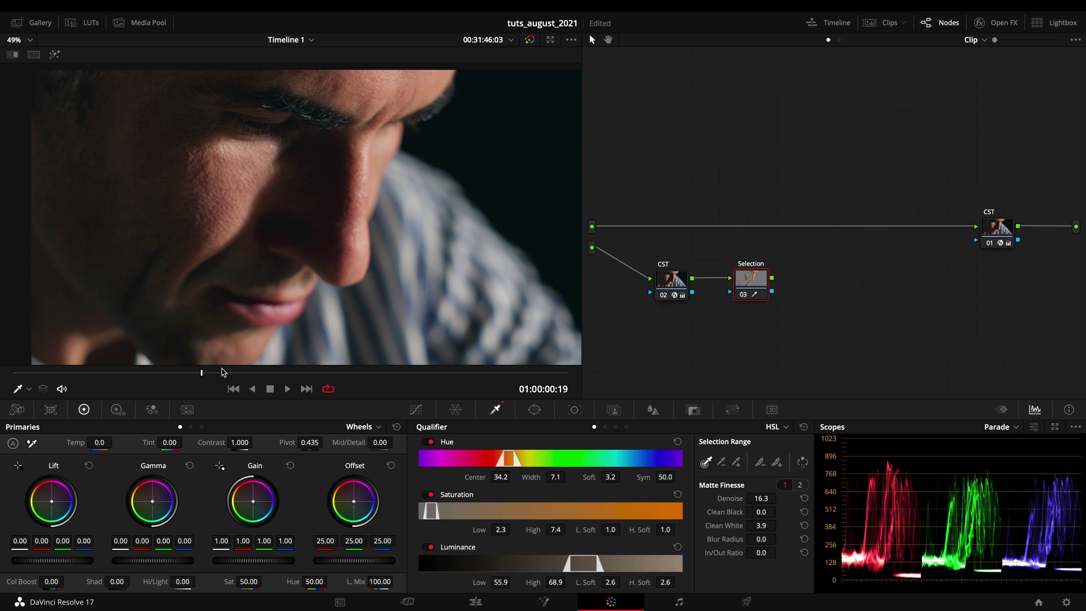
drag(201, 373, 265, 380)
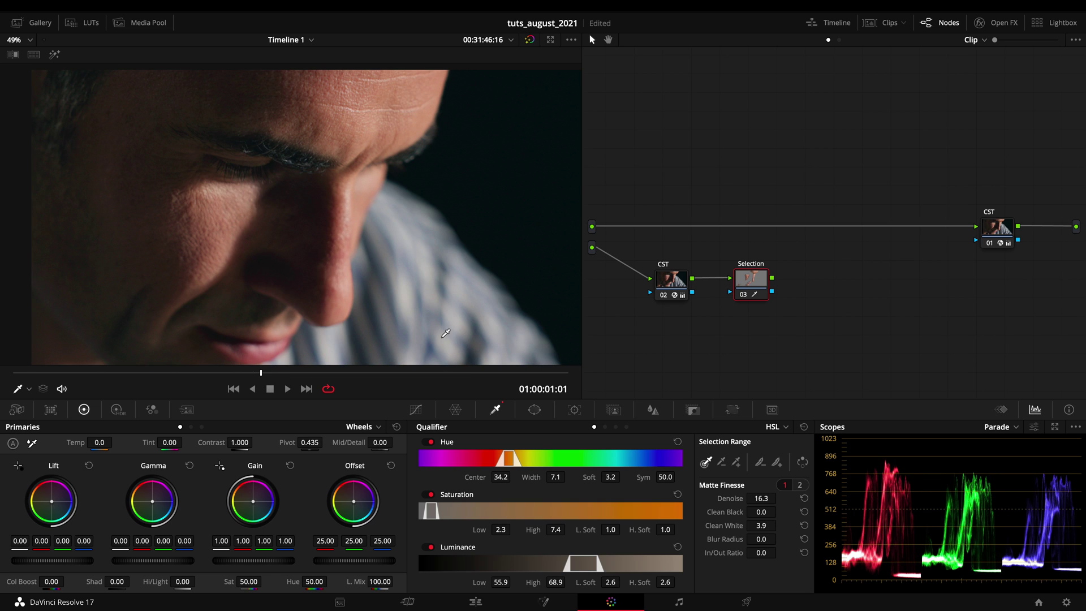
drag(744, 284, 740, 284)
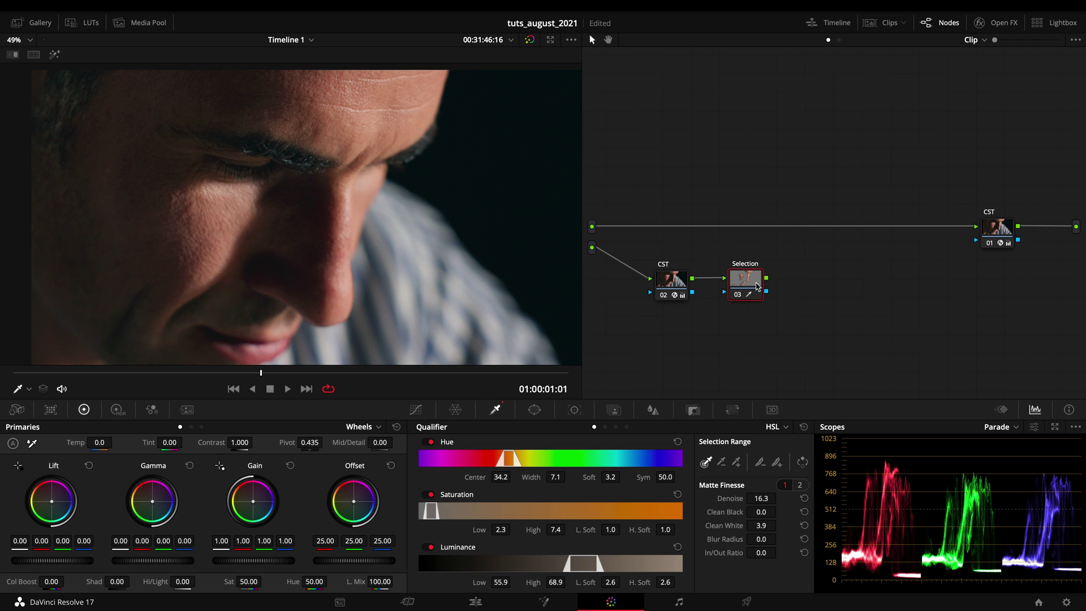
Insert a new node into the main chain and add a layer node beside it.
click(995, 232)
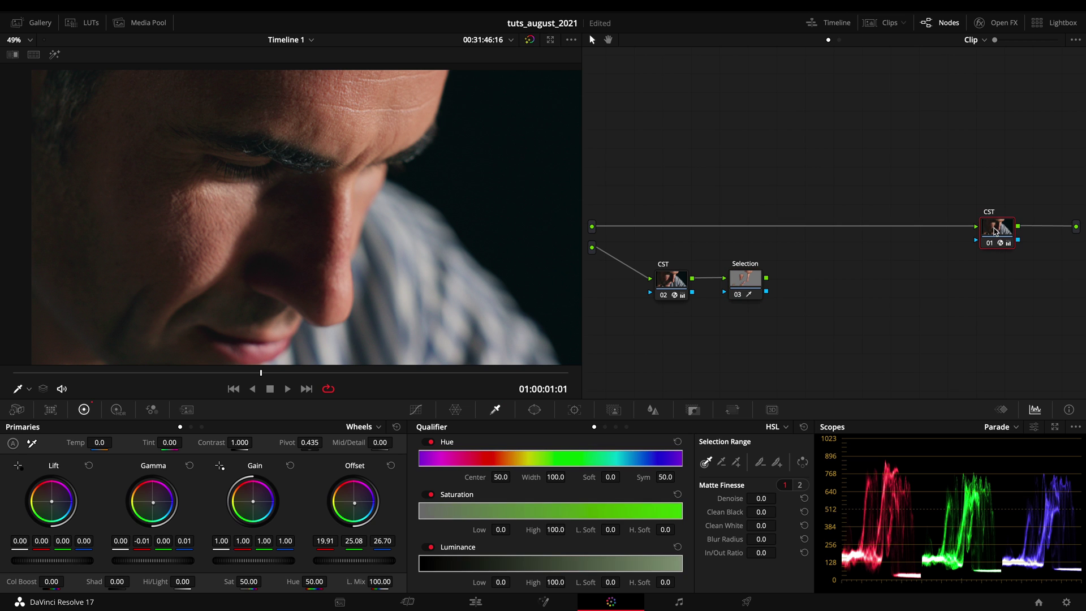
key(shift+s)
drag(998, 280, 839, 234)
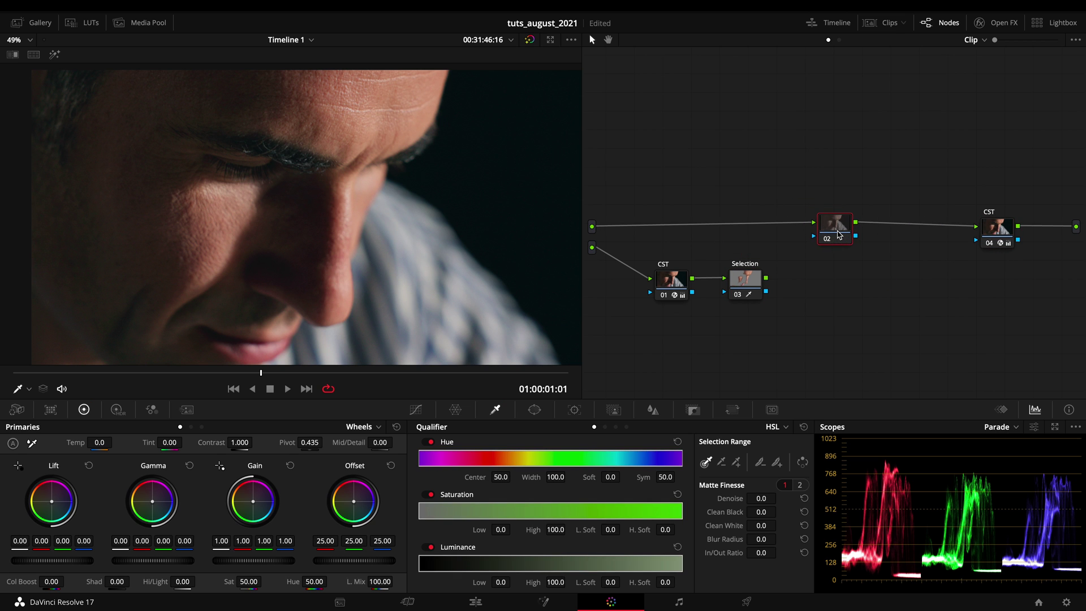
right_click(838, 234)
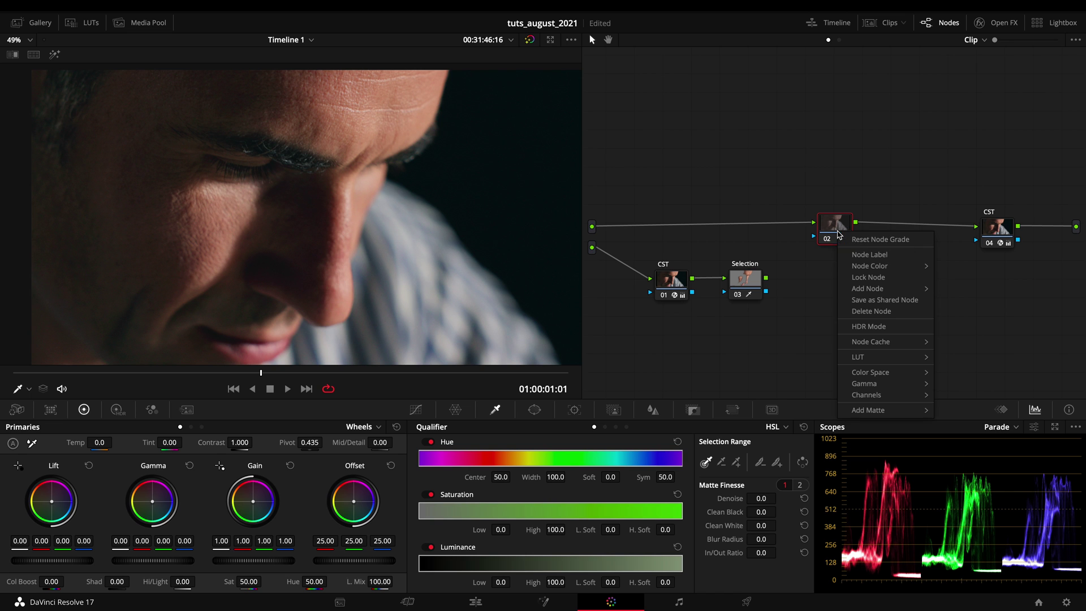
mouse_move(890, 266)
mouse_move(896, 294)
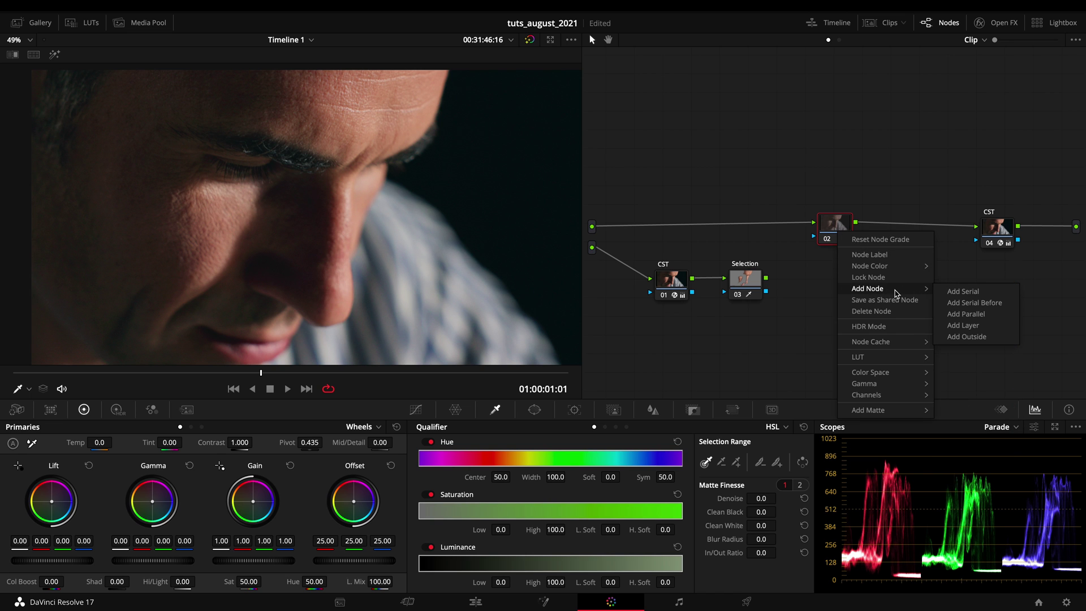
click(997, 327)
drag(846, 227, 847, 197)
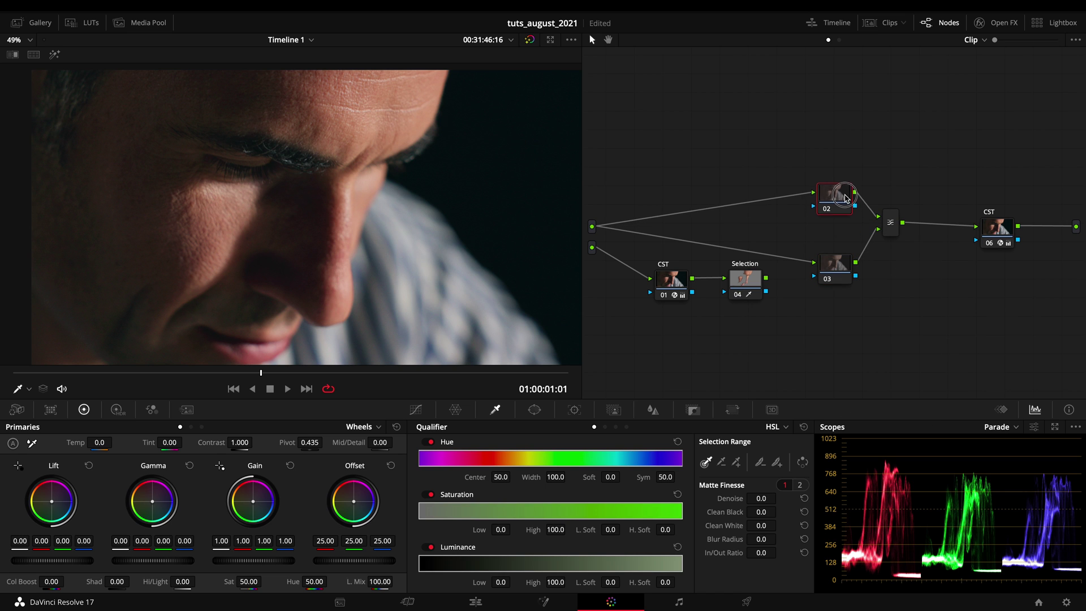
Feed the Selection key into the top layer node and set the mixer to Lighter Color.
drag(766, 292, 821, 198)
click(895, 229)
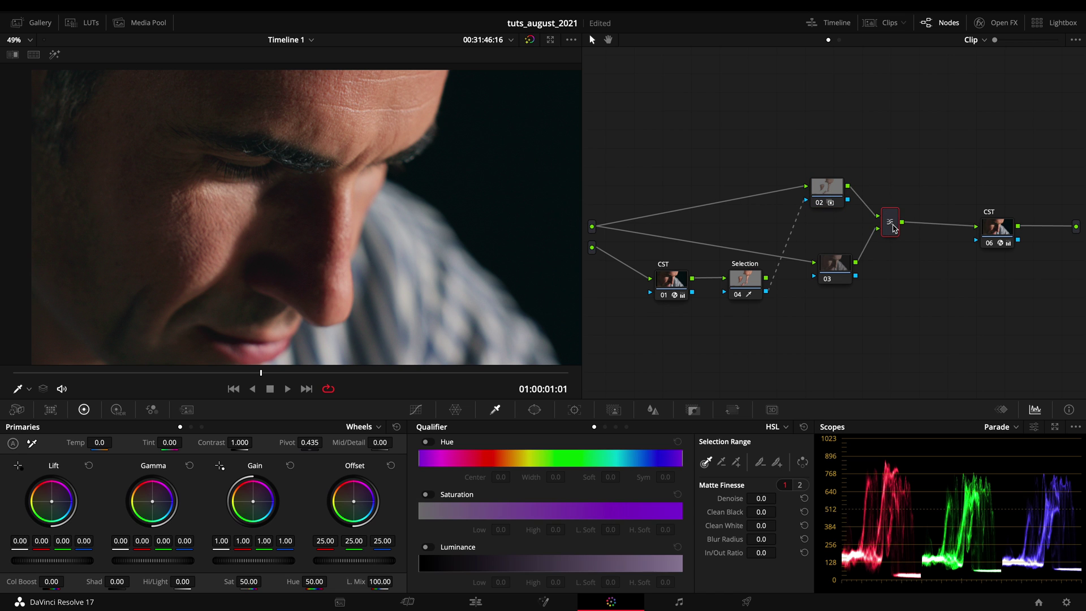
right_click(894, 227)
mouse_move(952, 305)
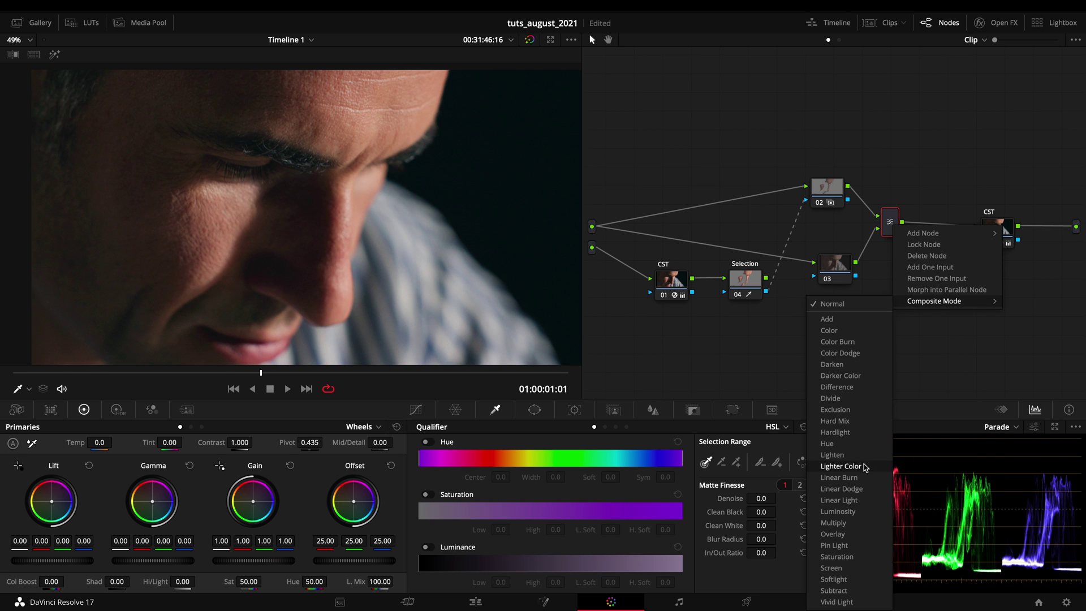
click(872, 467)
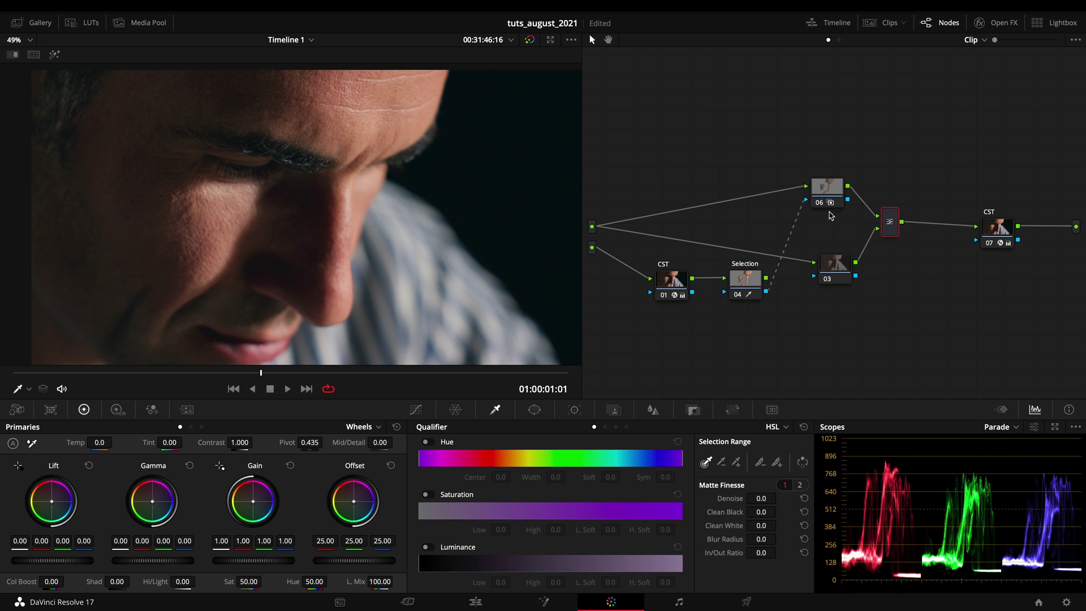
Rearrange layer nodes 06 and 03, then disable the lower node 03.
drag(834, 263, 828, 240)
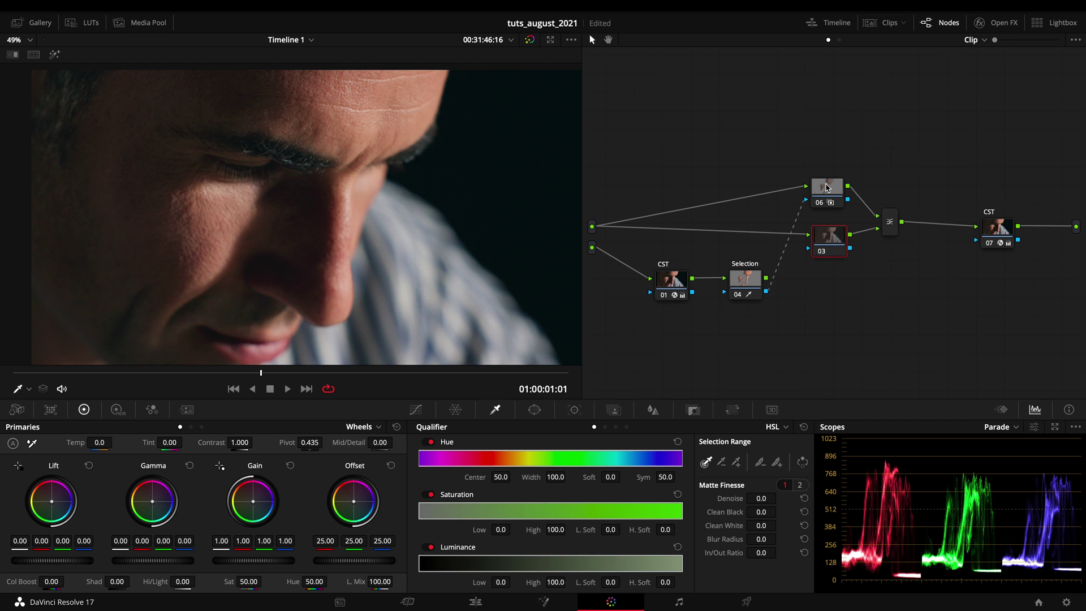
click(826, 187)
click(888, 218)
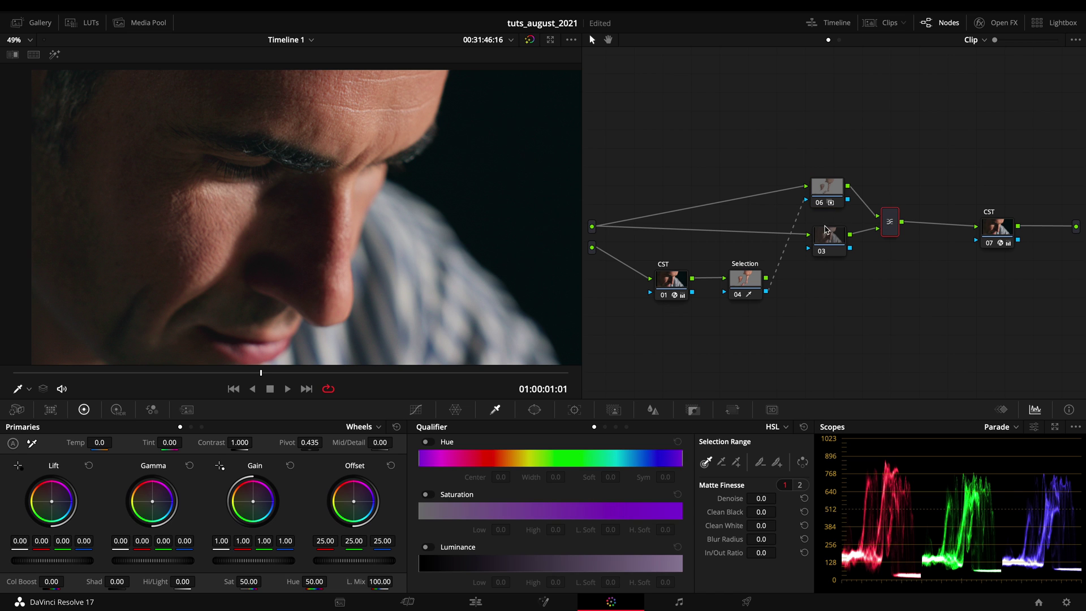
click(833, 234)
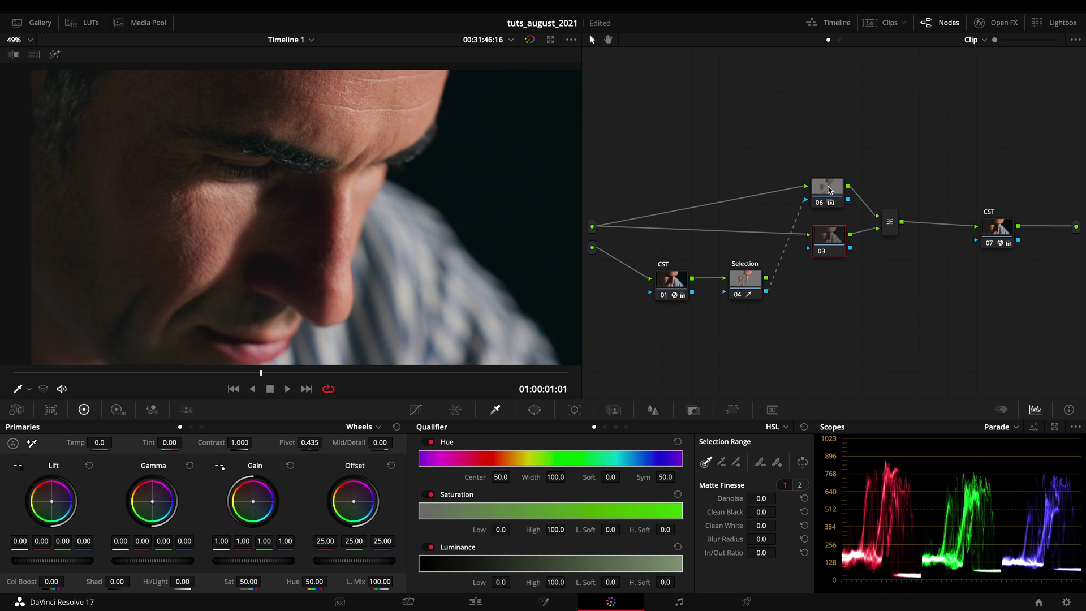
click(828, 188)
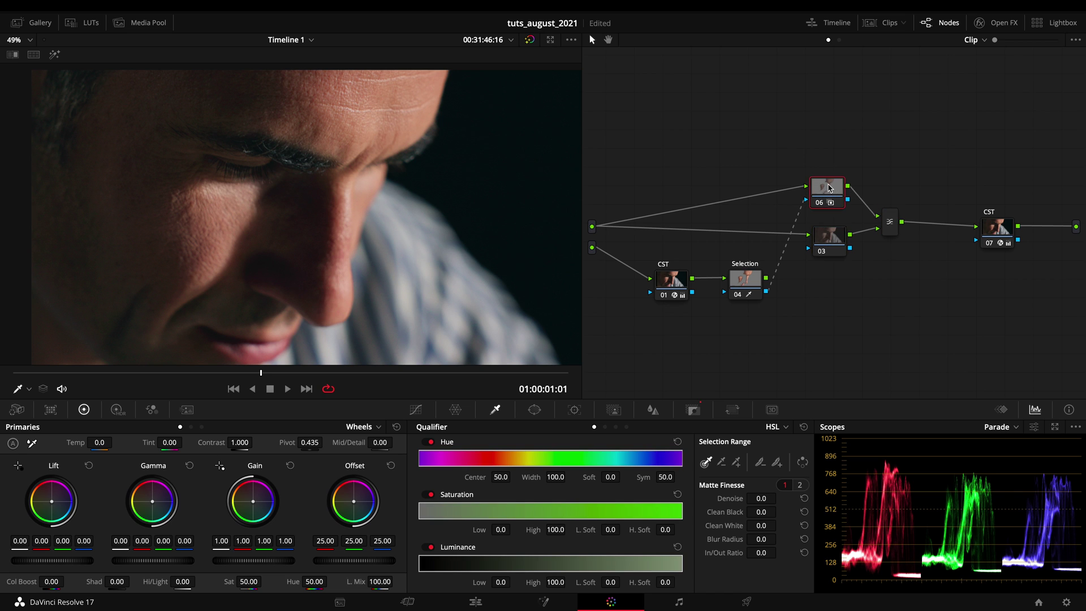
click(833, 237)
drag(828, 240, 829, 250)
click(825, 197)
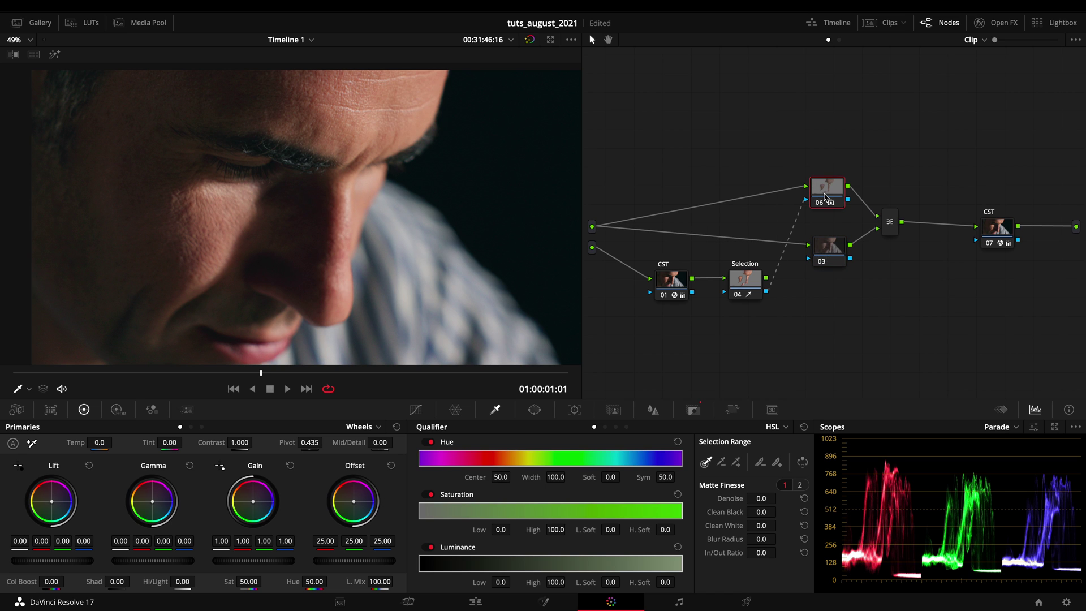
click(826, 259)
Test node 06's Blur Radius and Mid/Detail, then reset both to their defaults.
click(829, 190)
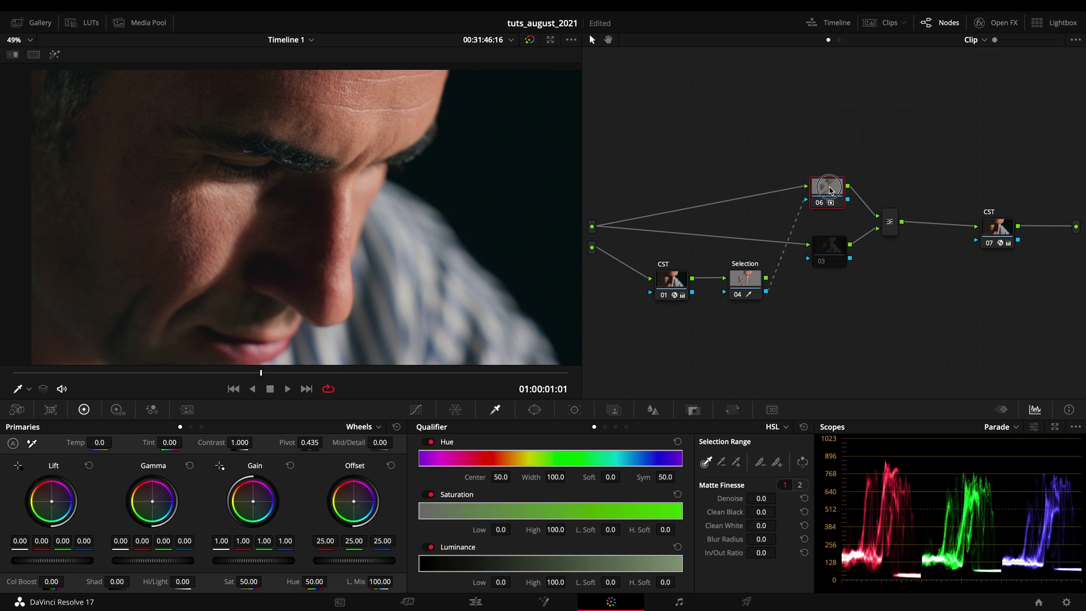
click(655, 409)
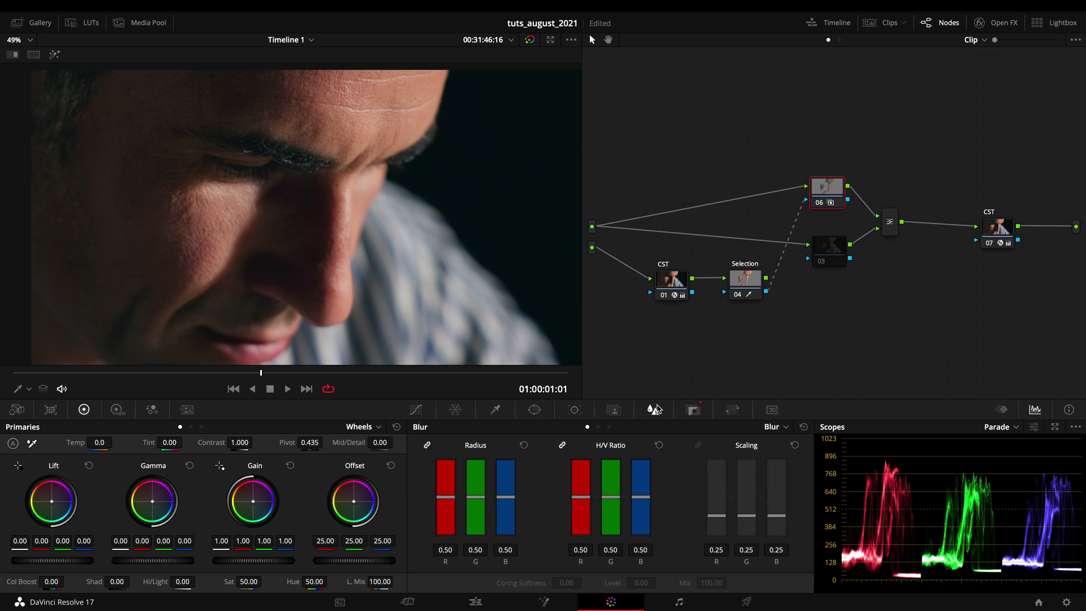
drag(506, 498, 508, 480)
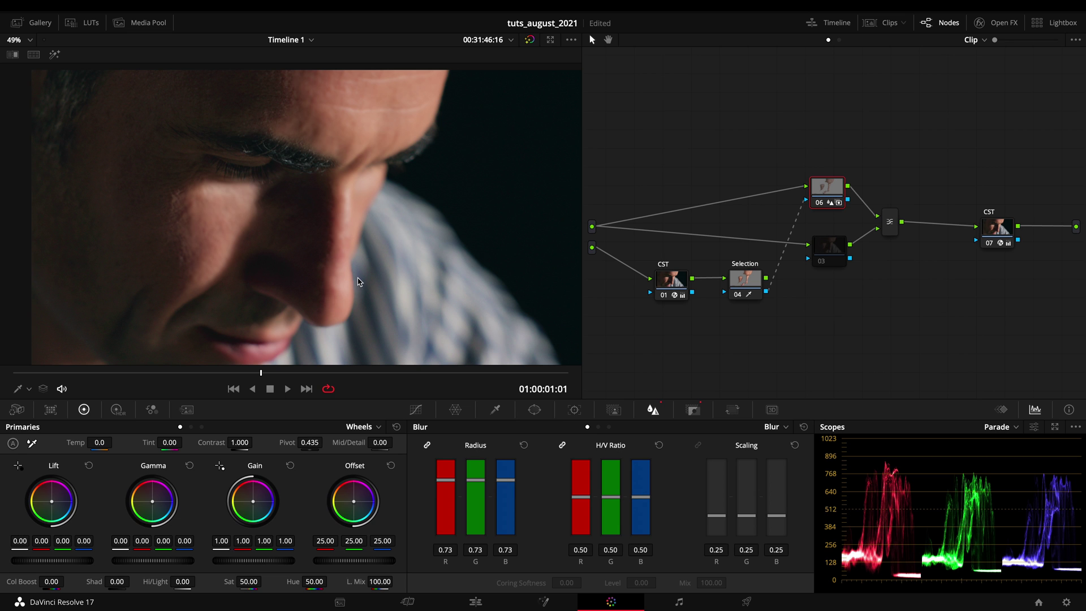
click(524, 445)
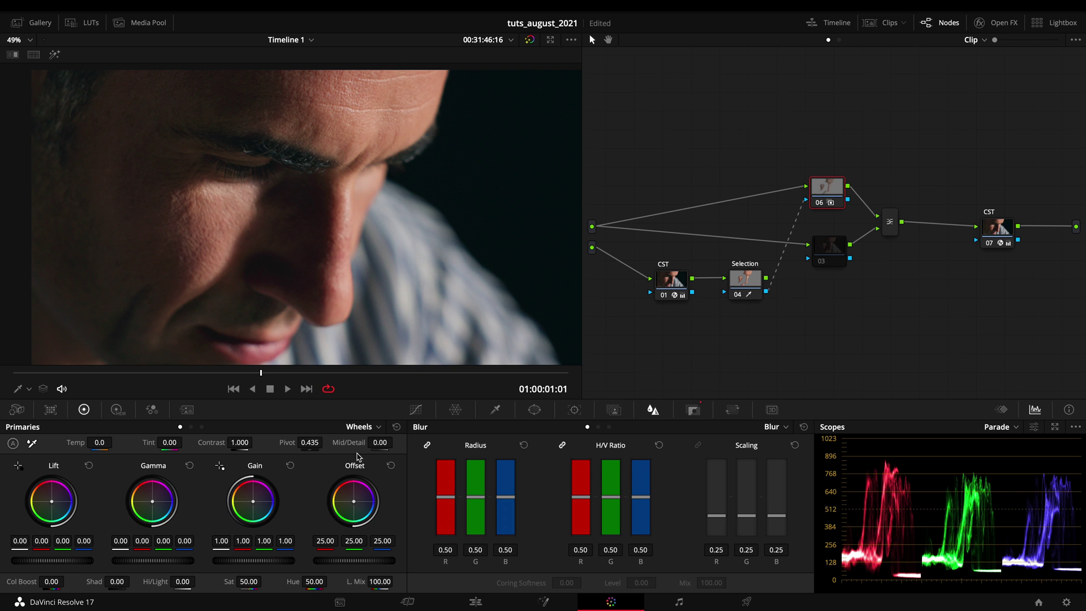
drag(374, 443, 271, 450)
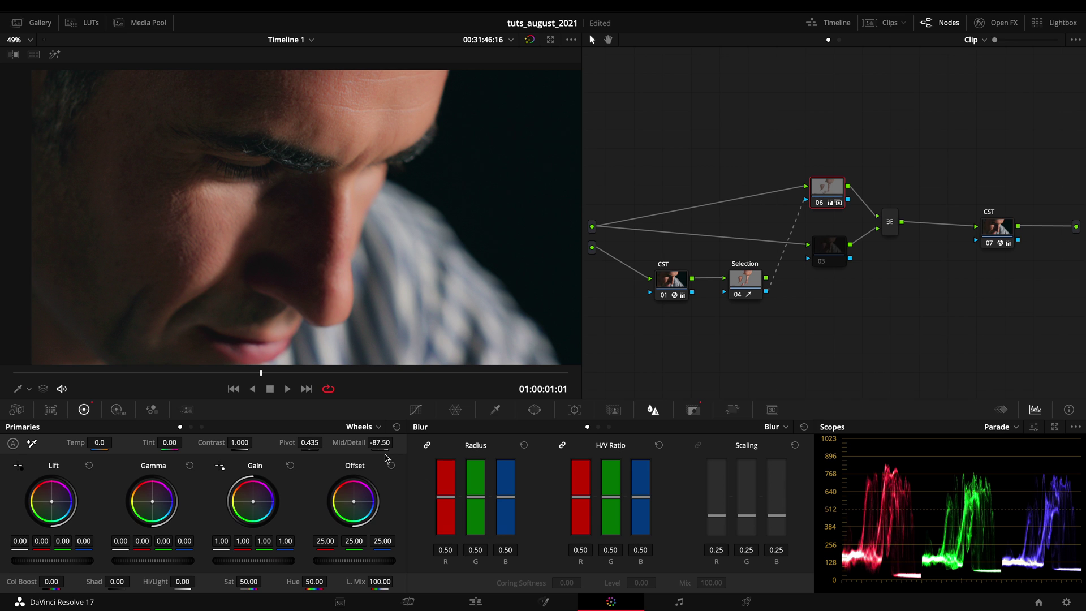
click(397, 428)
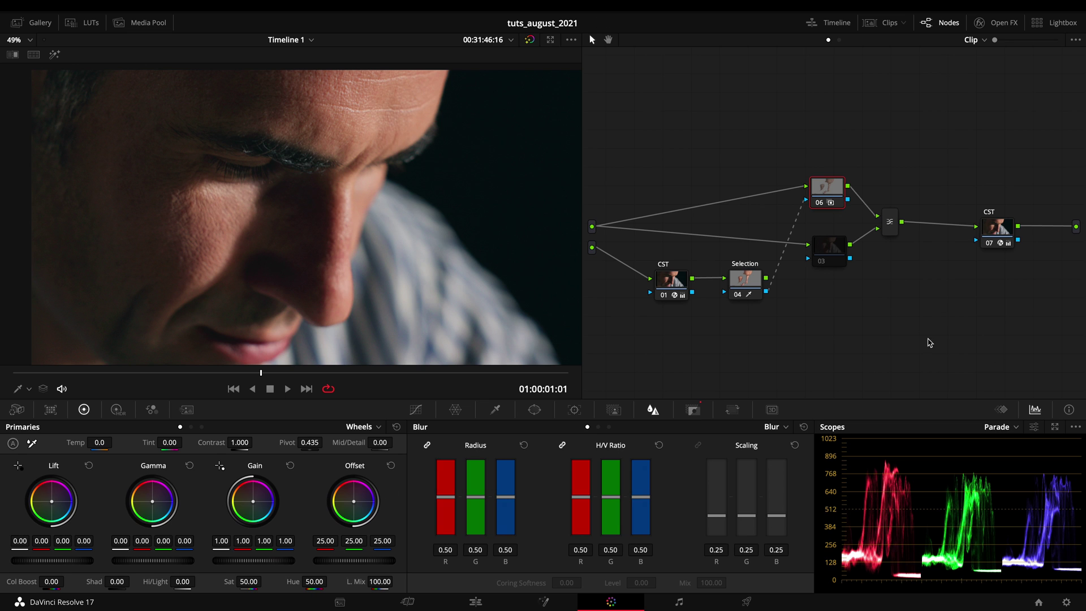
Re-enable node 03 and tidy the positions of nodes 03, 06 and the final CST node.
click(825, 243)
key(ctrl+d)
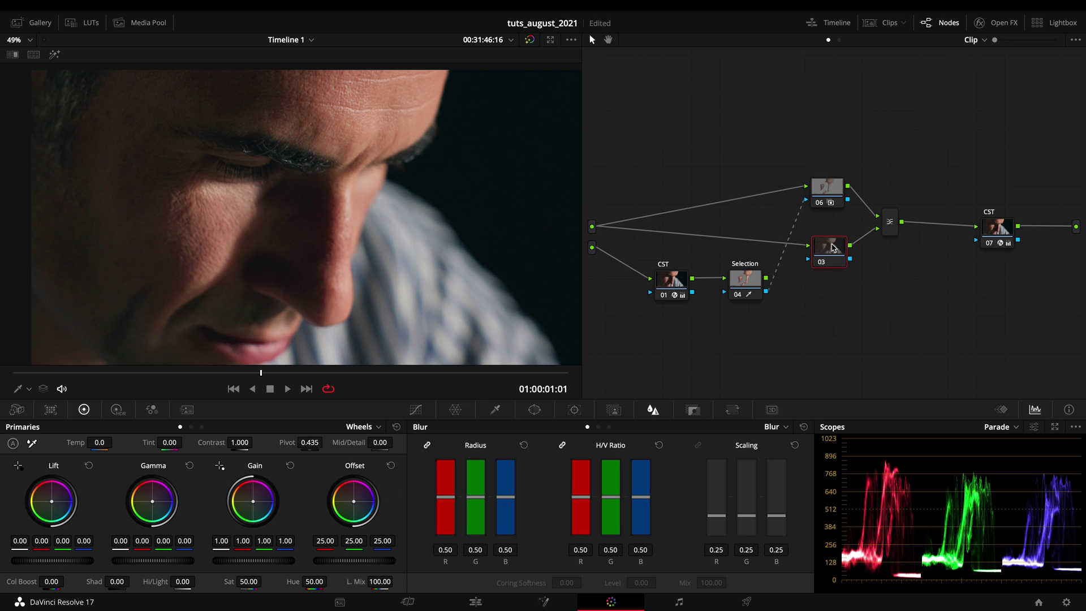
click(830, 187)
mouse_move(828, 255)
mouse_down()
mouse_move(808, 238)
mouse_move(839, 245)
mouse_up()
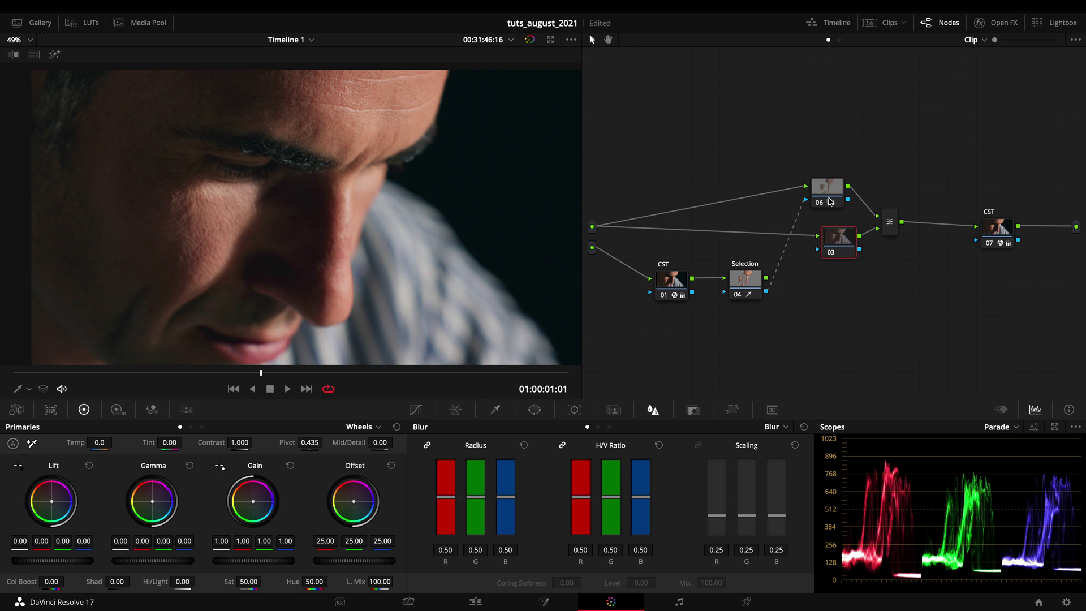
drag(830, 202, 816, 194)
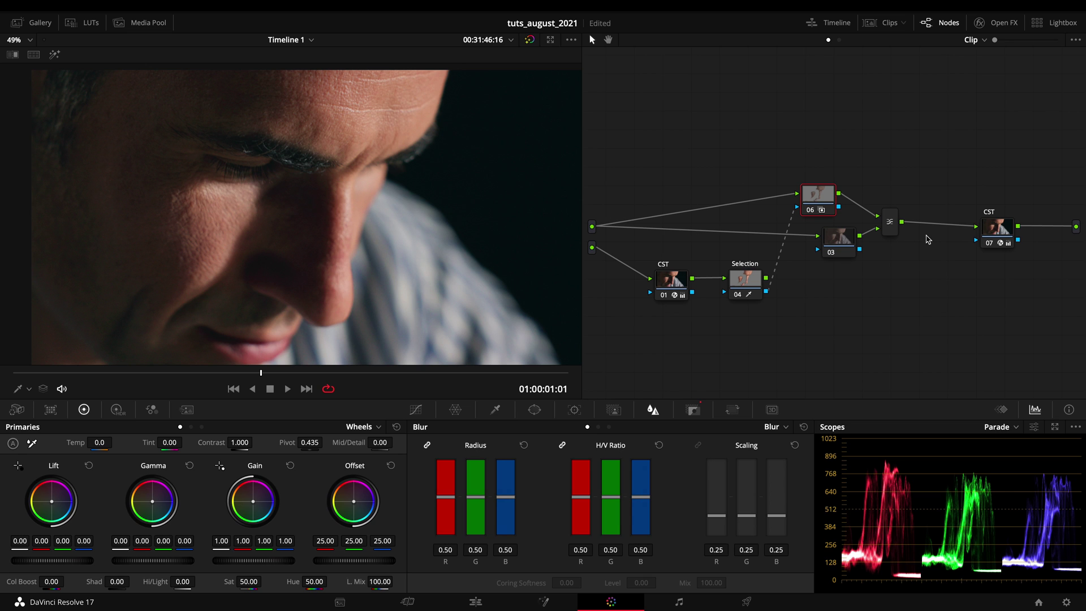
drag(991, 233, 989, 227)
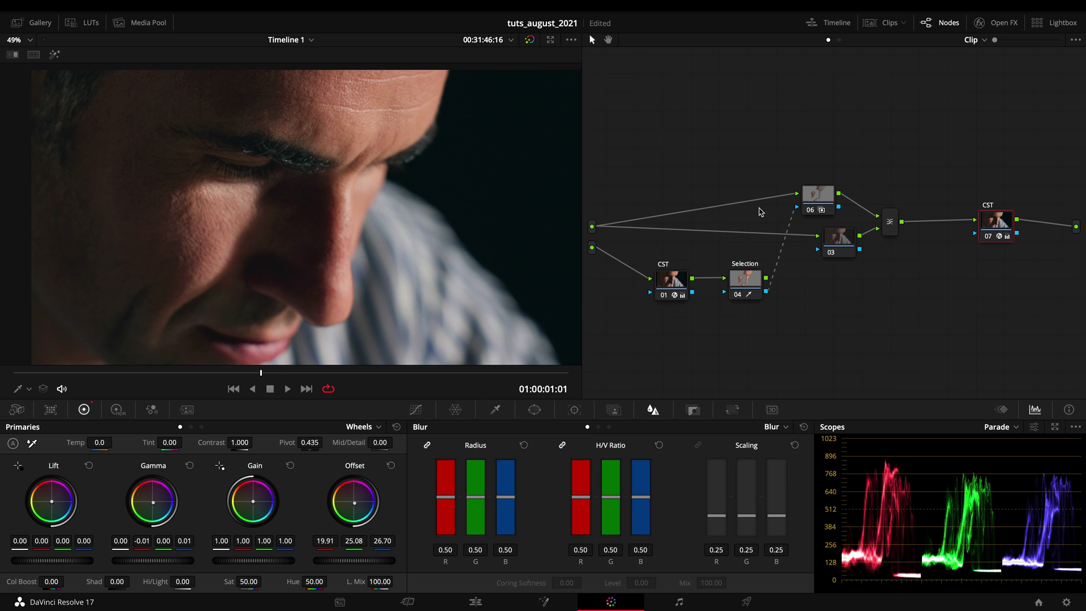
Give node 06 a 0.62 blur radius and raise its Mid/Detail to about 14.
click(818, 204)
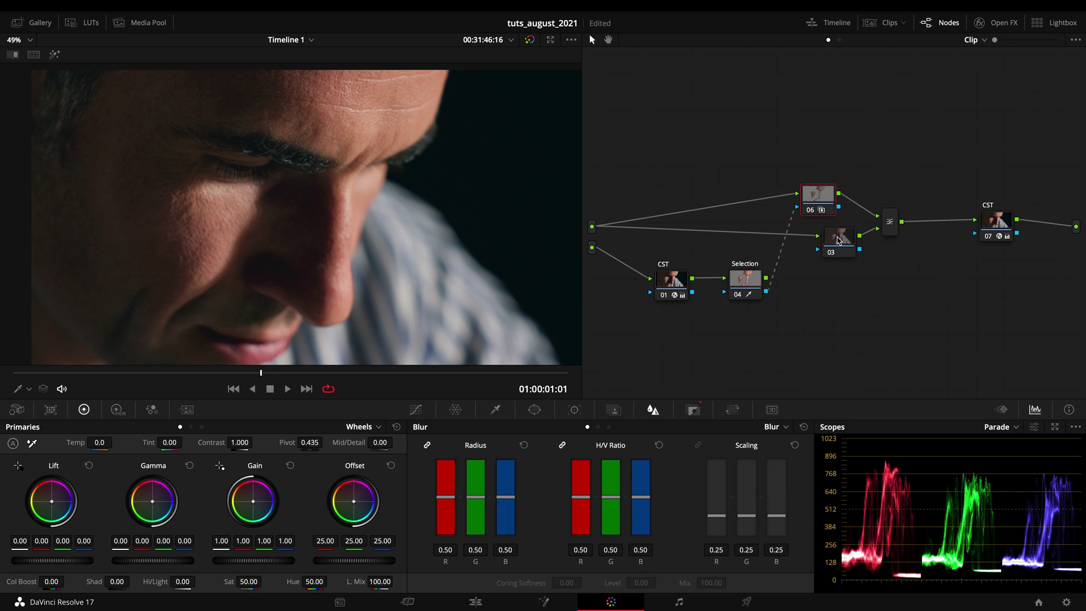
drag(837, 240, 827, 242)
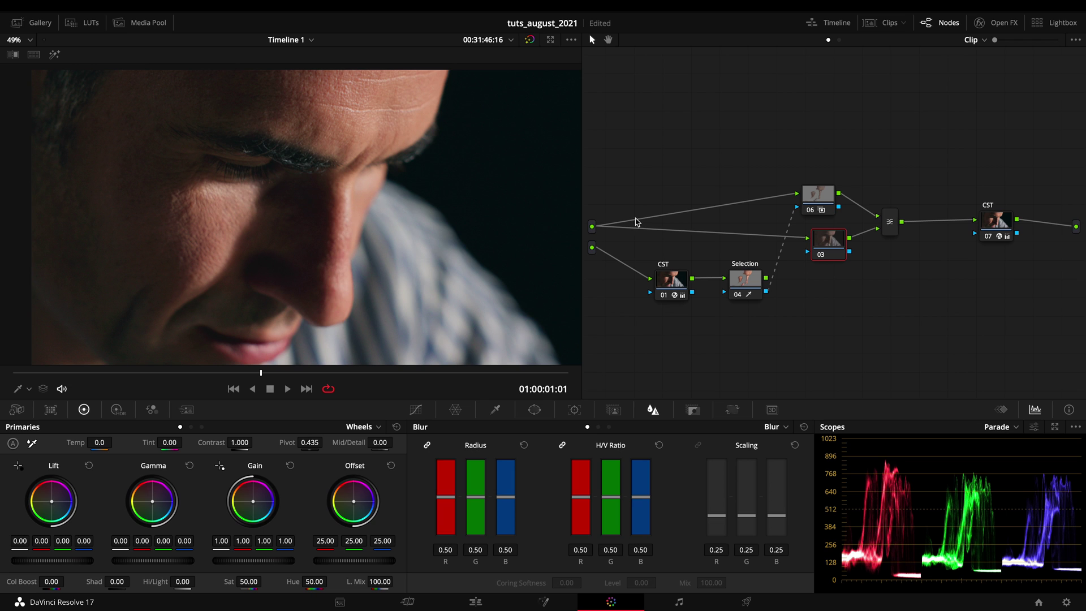
click(816, 197)
drag(511, 498, 508, 489)
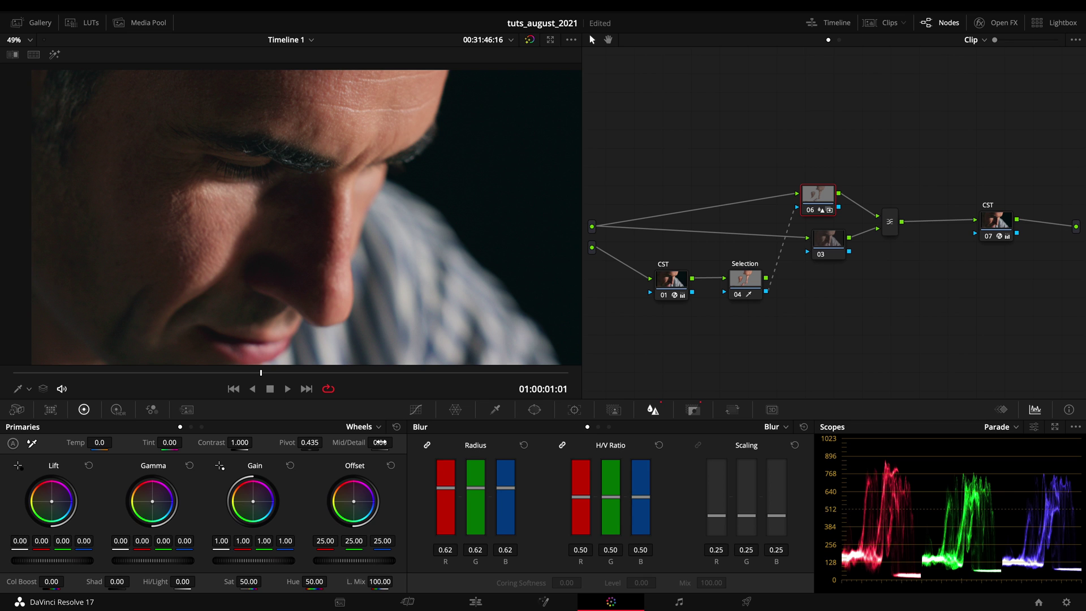
mouse_move(380, 443)
mouse_down()
mouse_move(410, 442)
mouse_move(389, 442)
mouse_up()
Go to frame 01:00:00:07 and compare the skin matte preview and node 06 bypassed.
scroll(225, 242, up, 2)
scroll(225, 242, up, 1)
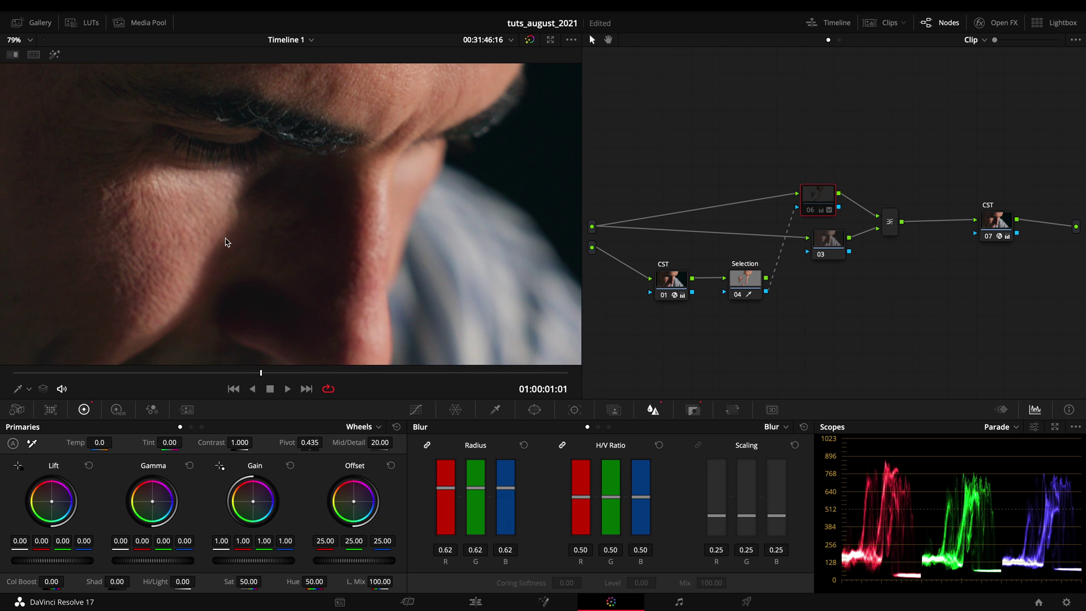
scroll(225, 242, down, 3)
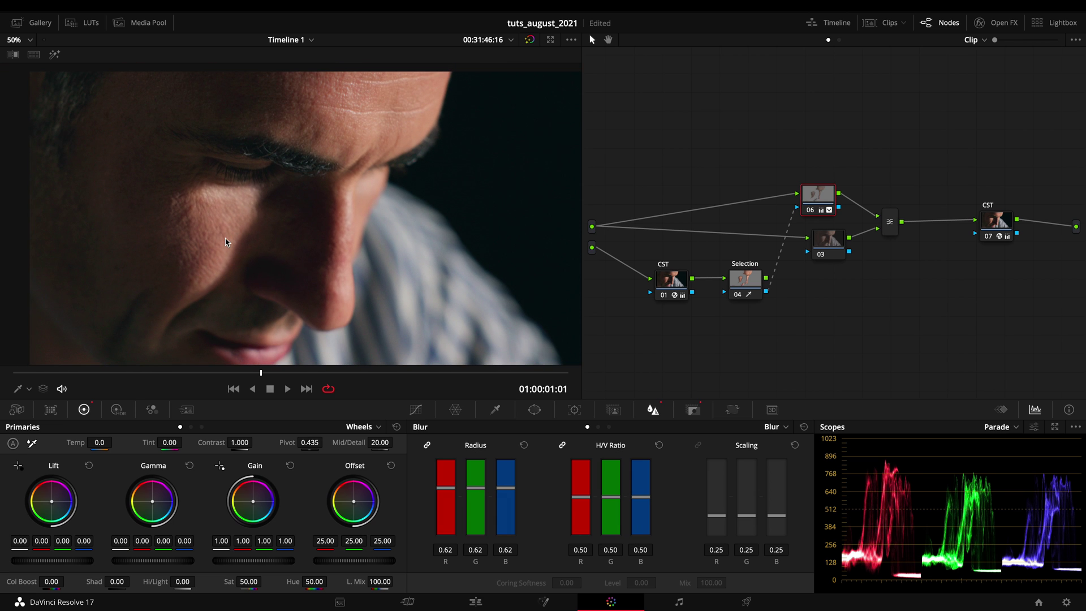
drag(225, 372, 82, 372)
key(Left)
key(Left)
key(Left)
key(Left)
key(Left)
key(Left)
key(Left)
key(Left)
key(Left)
key(Left)
key(Left)
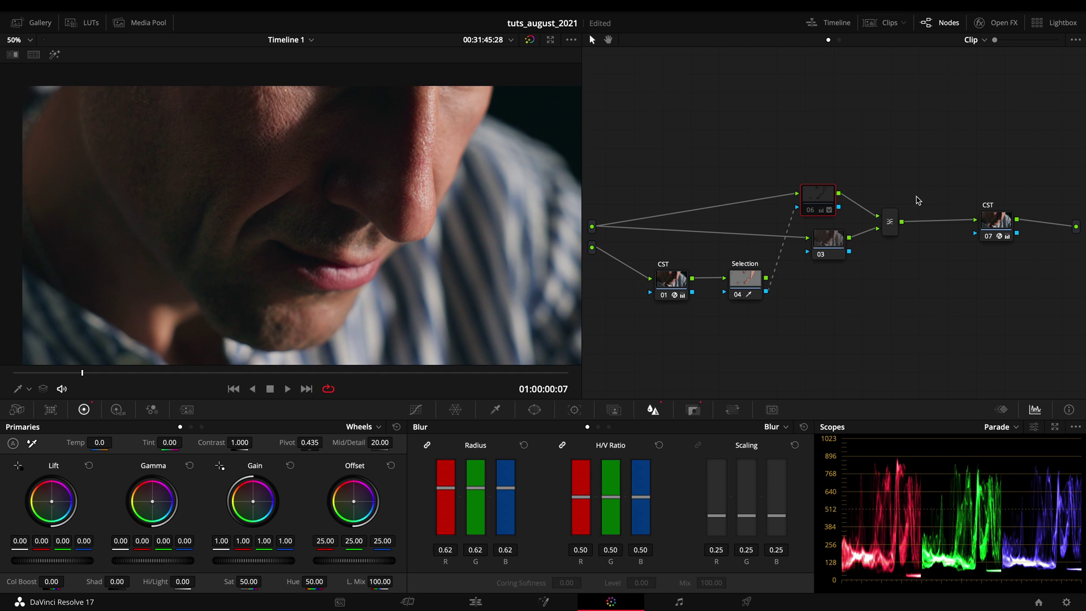
click(54, 53)
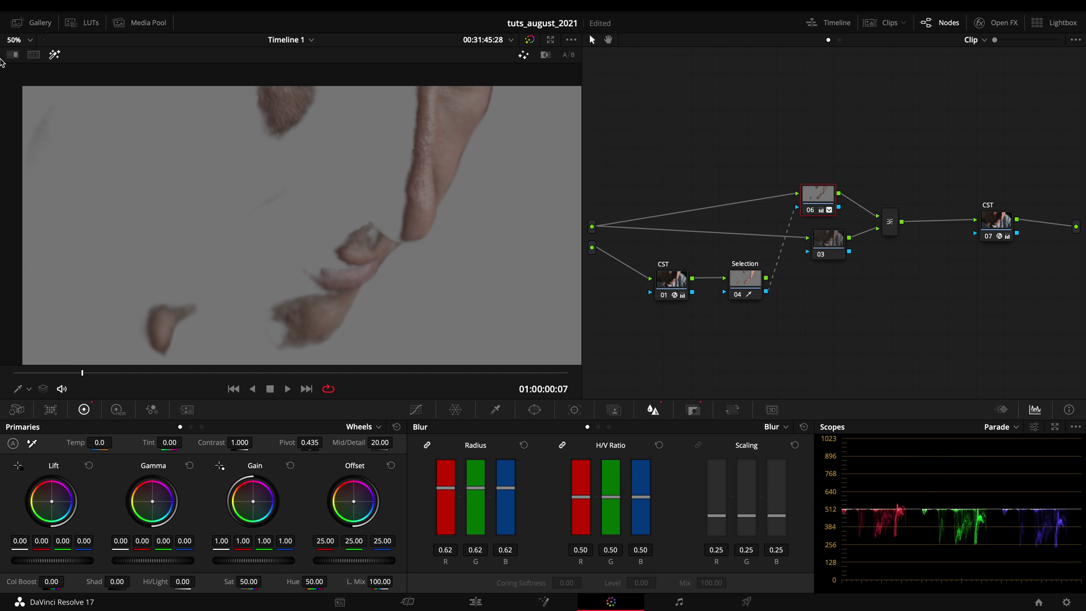
click(54, 53)
scroll(319, 169, up, 2)
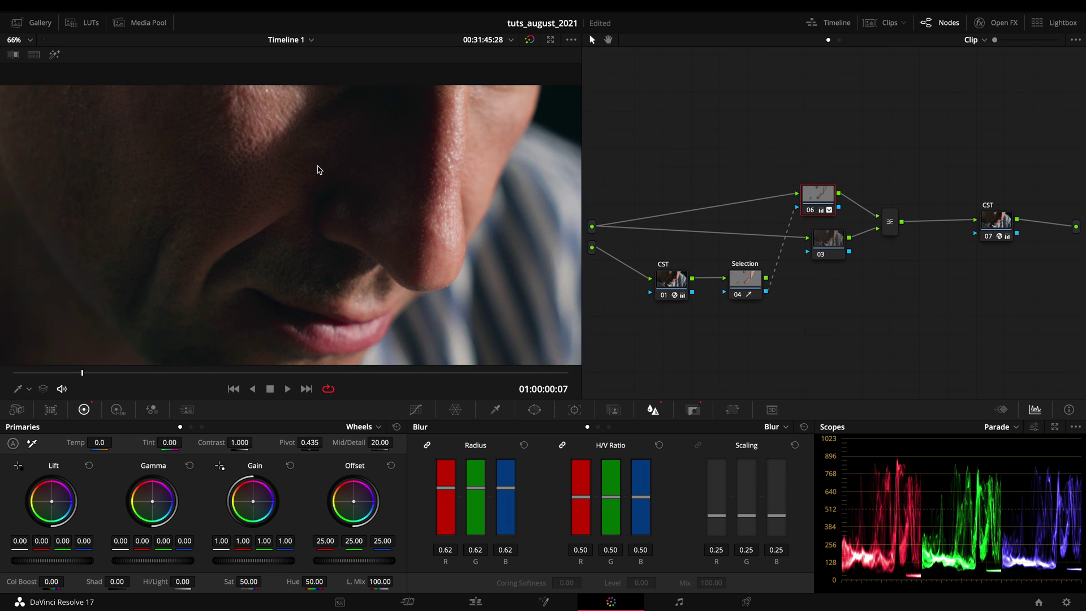
scroll(319, 169, up, 1)
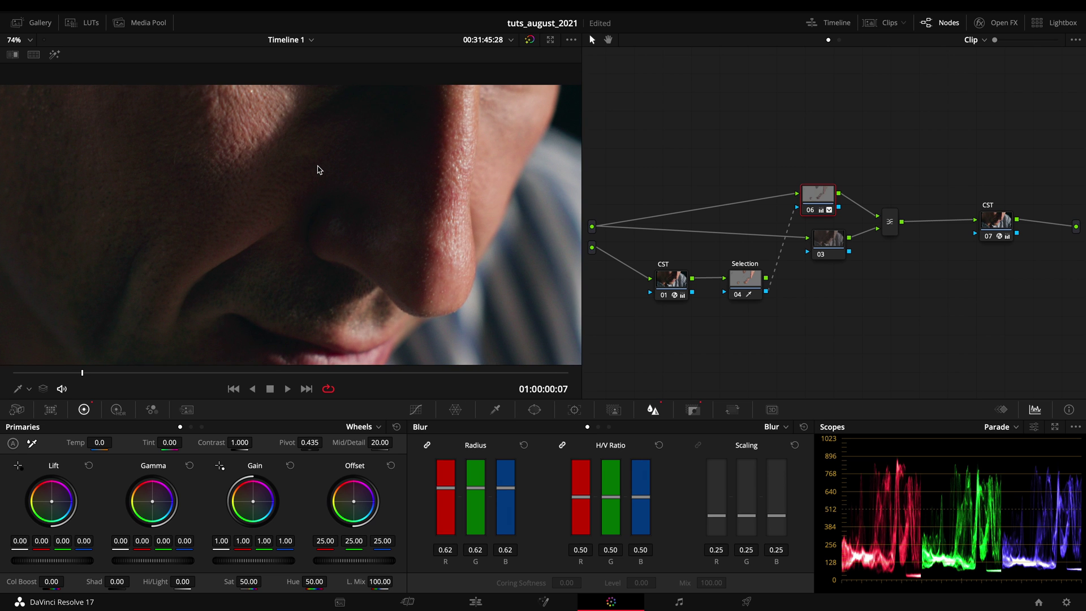
key(ctrl+d)
key(ctrl+d)
key(ctrl+d)
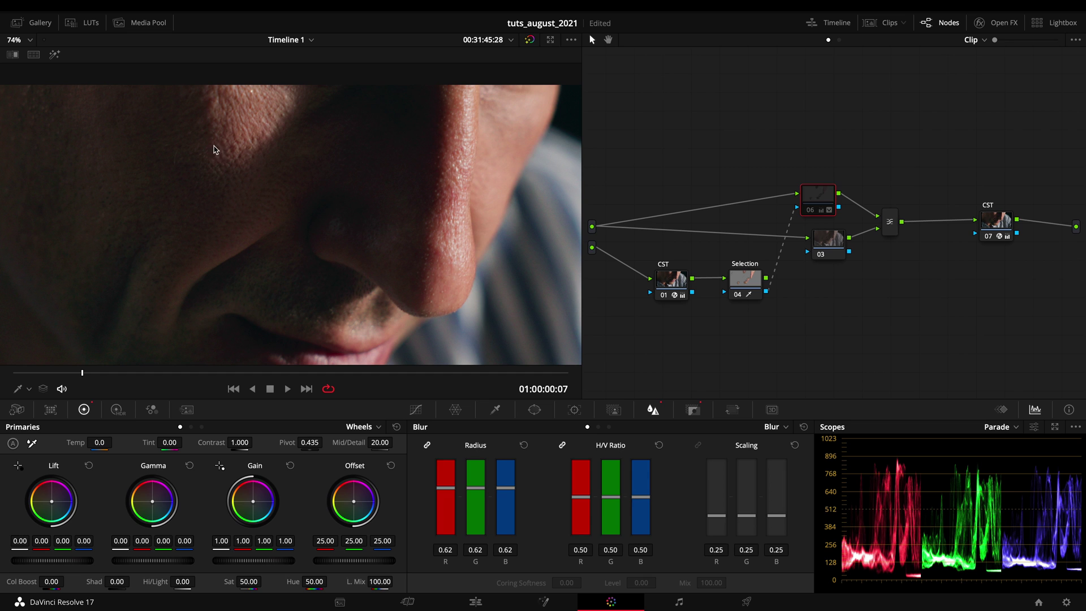
key(ctrl+d)
key(ctrl+d)
key(ctrl+d)
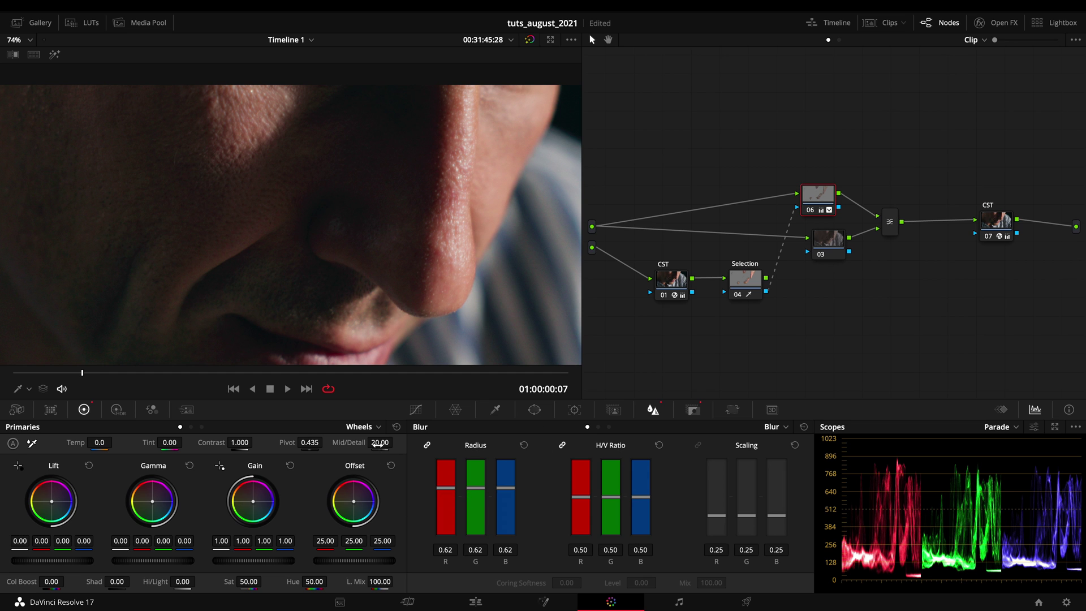
Lower node 06's Mid/Detail to 8.00 and blur radius to 0.58, checking against bypass.
drag(379, 444, 367, 444)
drag(498, 487, 502, 493)
mouse_move(375, 445)
mouse_down()
mouse_move(352, 443)
mouse_move(370, 442)
mouse_up()
scroll(416, 259, down, 2)
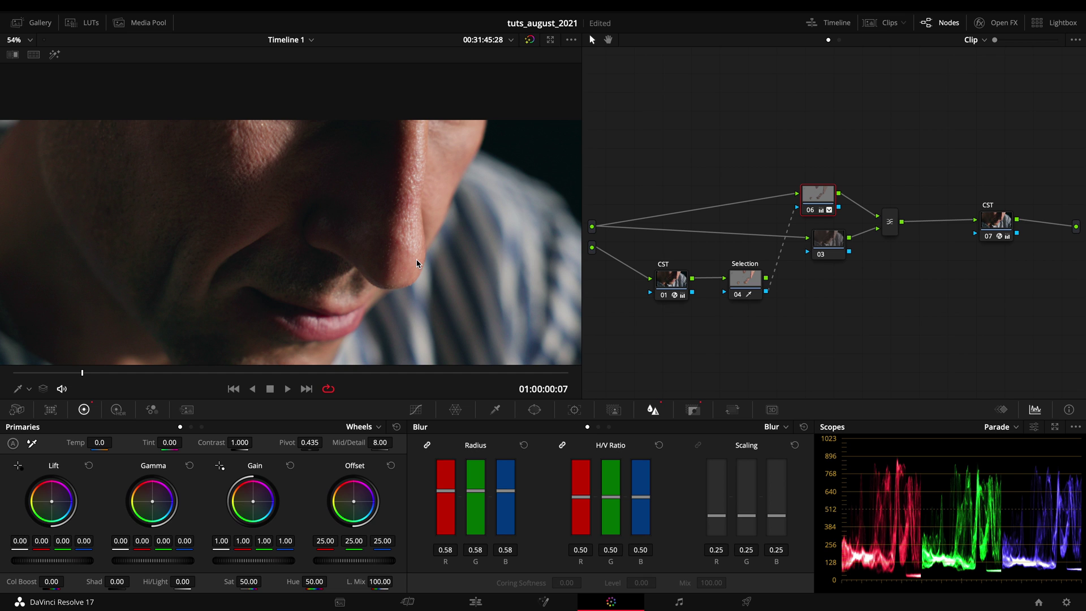
scroll(404, 254, down, 1)
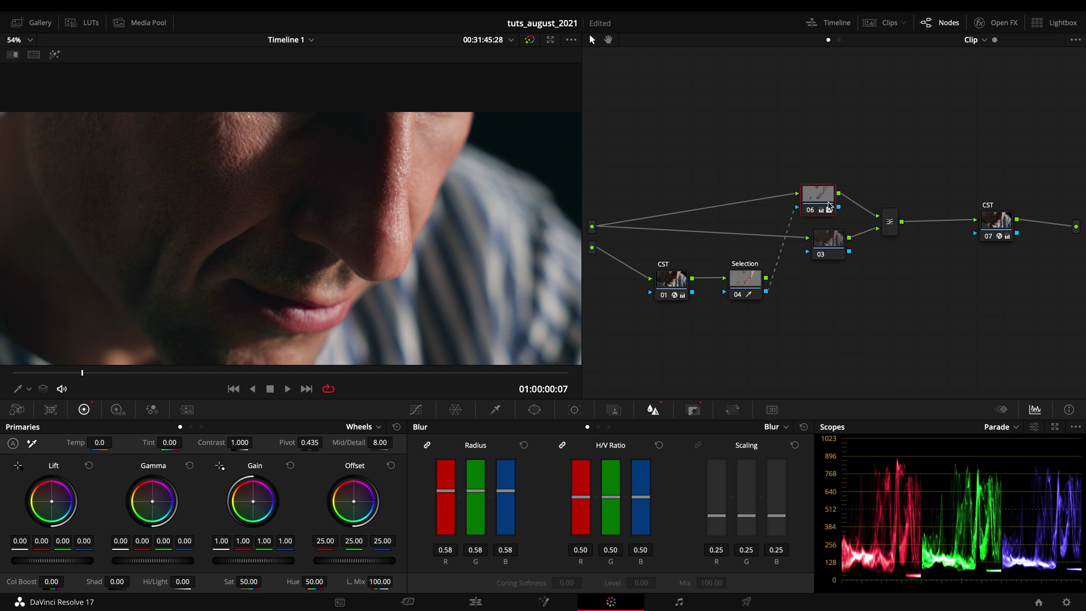
key(ctrl+d)
key(ctrl+d)
key(ctrl+d)
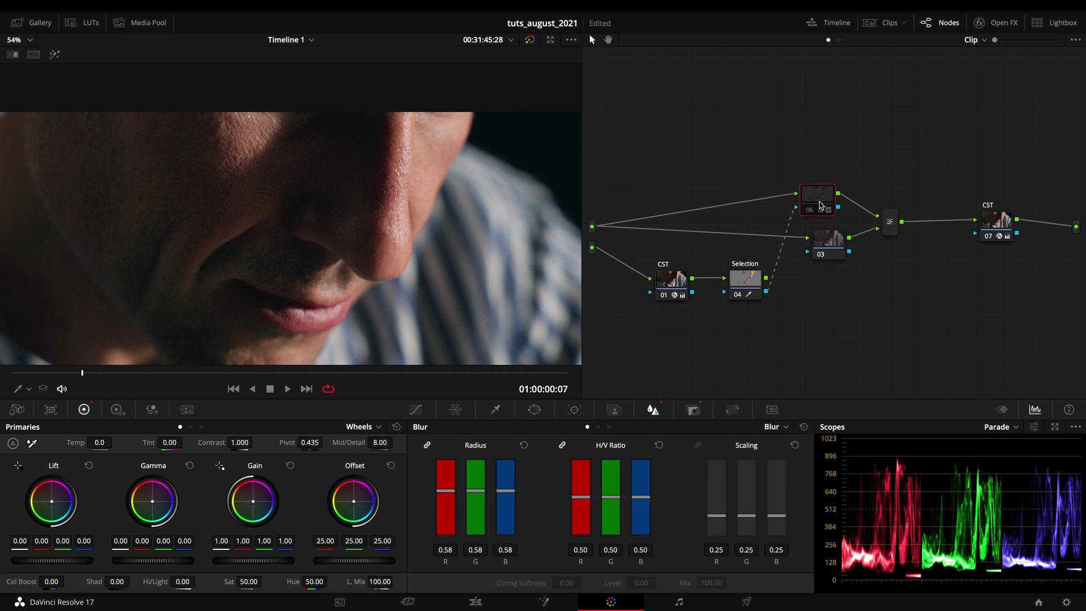
key(ctrl+d)
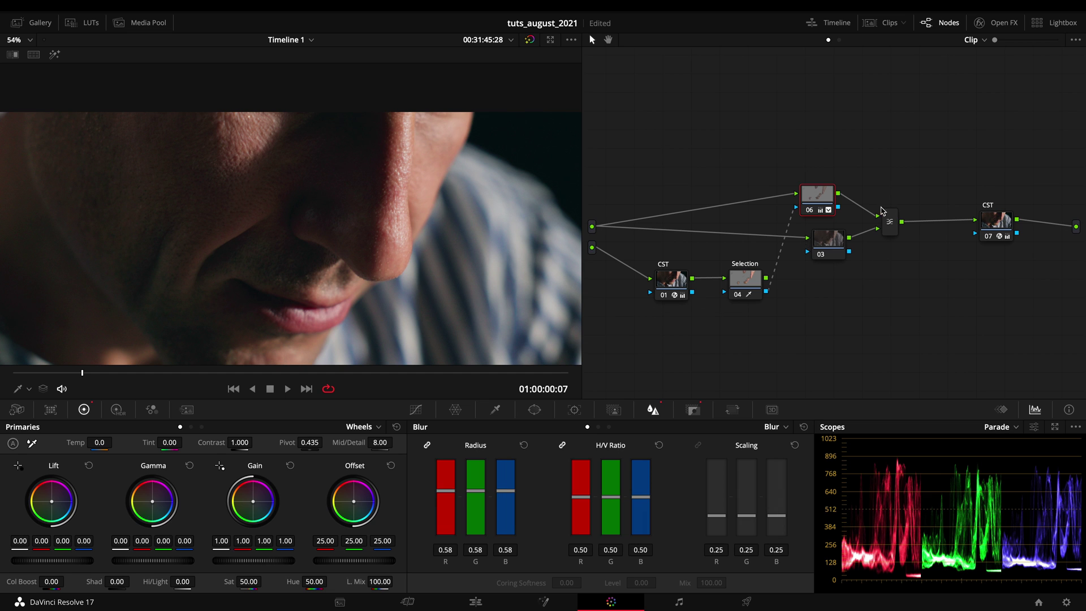
Add parallel node 04 below node 03 and save the project.
click(826, 244)
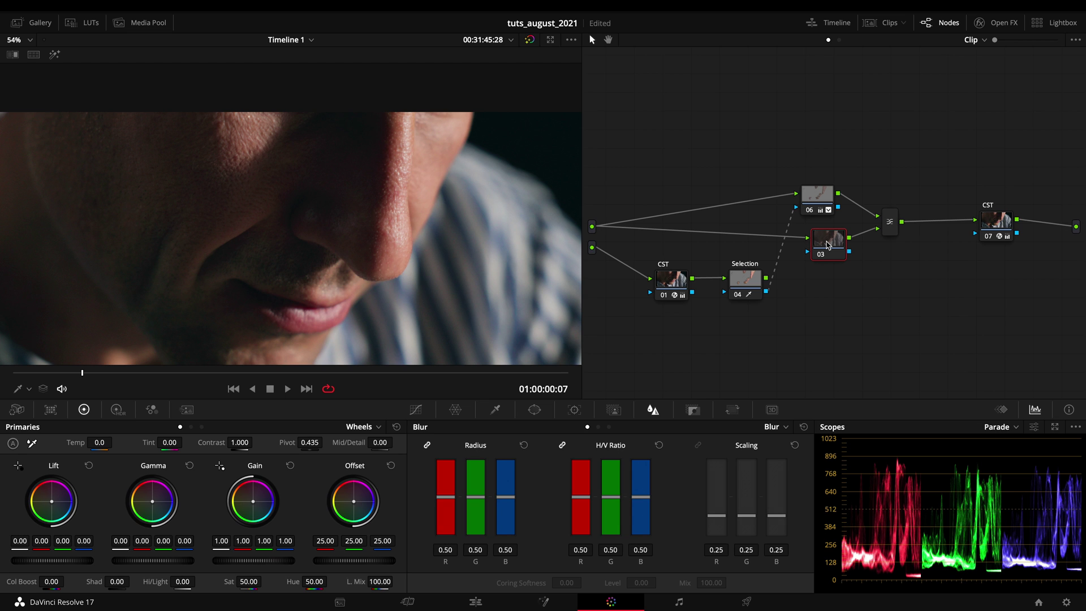
key(alt+p)
key(alt+p)
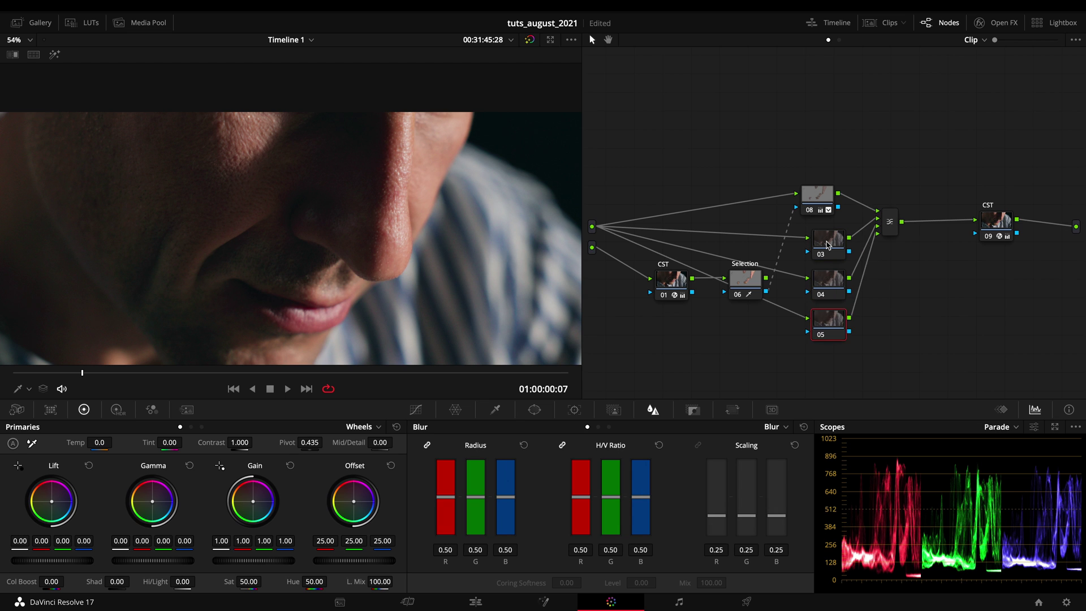
key(ctrl+z)
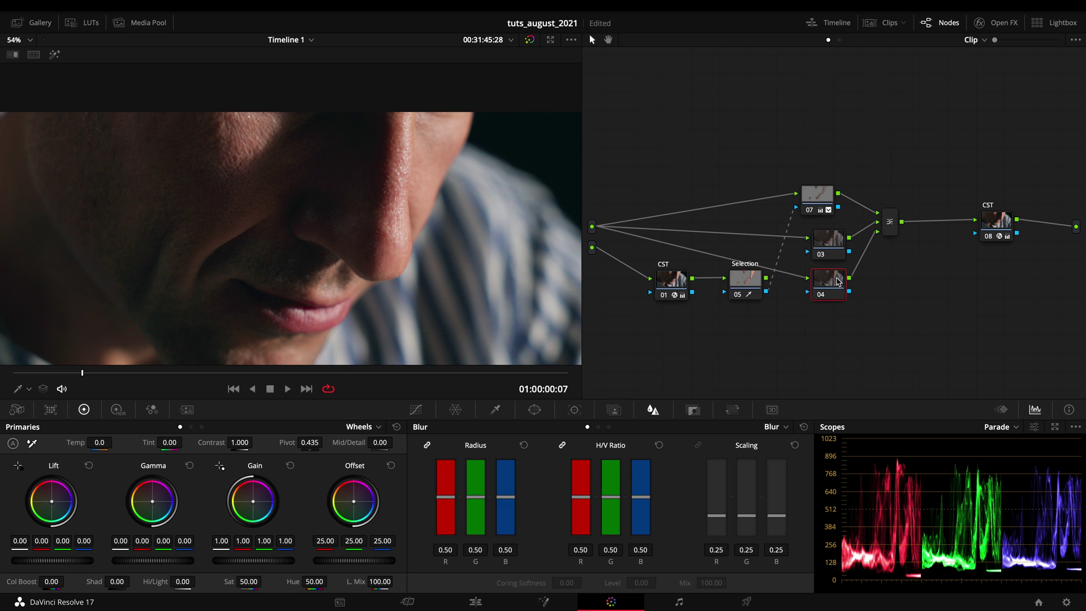
key(ctrl+z)
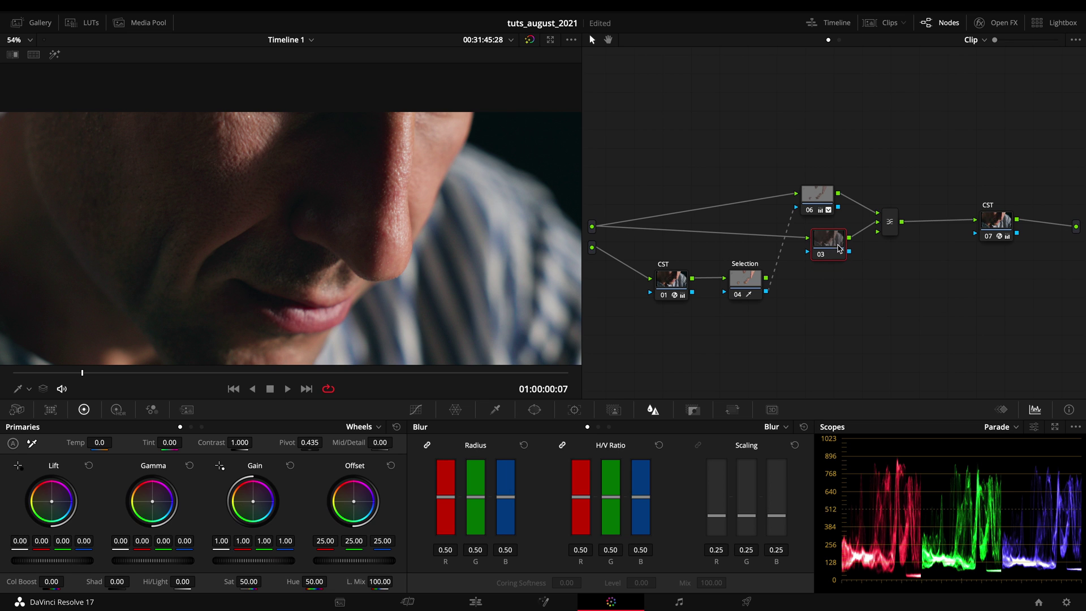
key(ctrl+s)
key(alt+p)
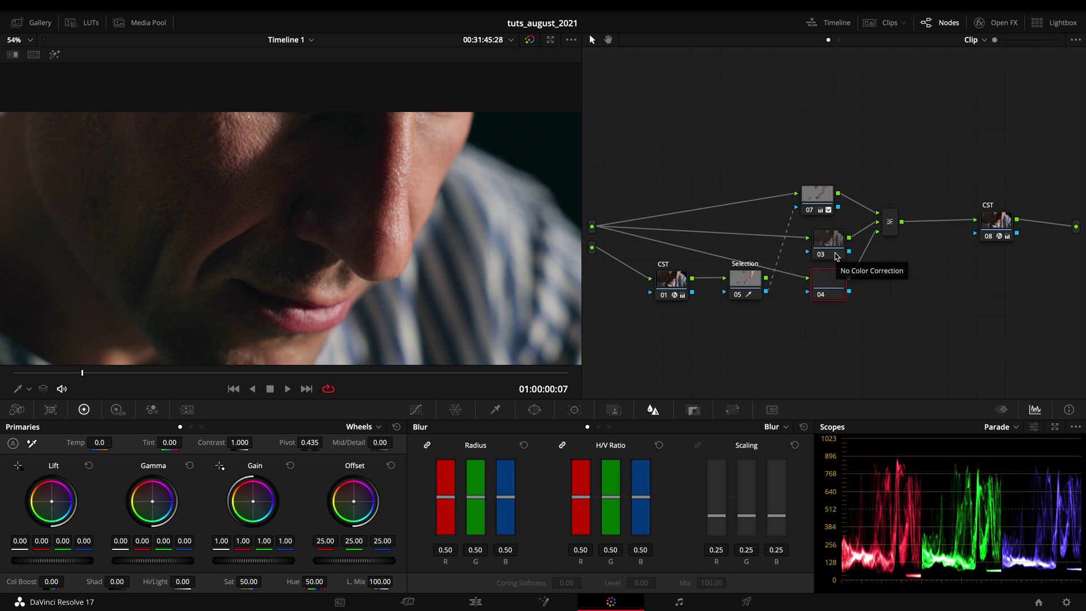
Search Open FX for 'be' and apply the Beauty effect to node 03.
click(1000, 22)
triple_click(941, 66)
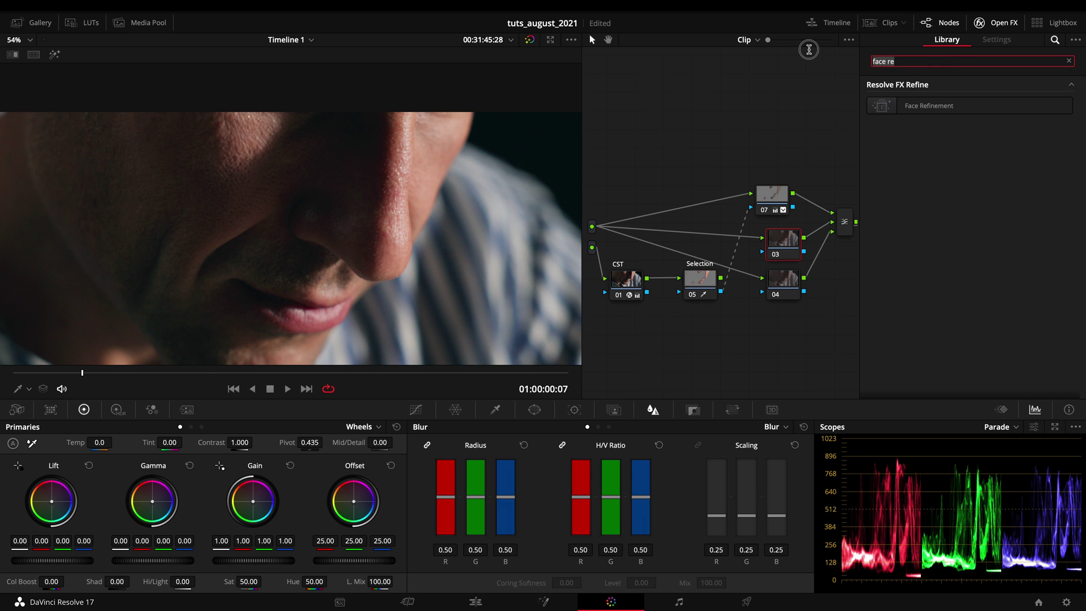
text(be)
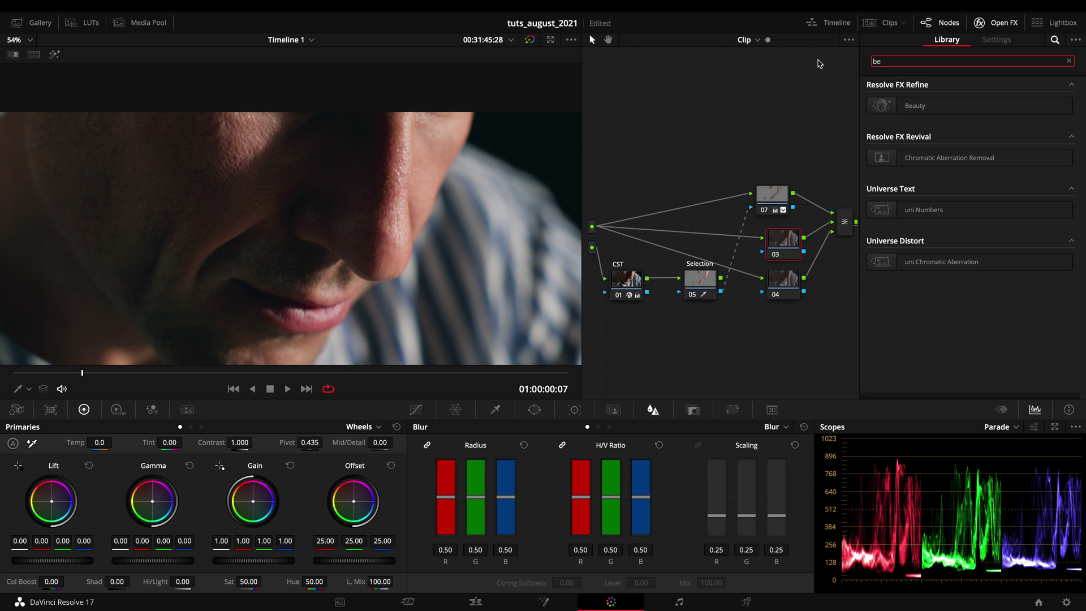
drag(914, 106, 786, 246)
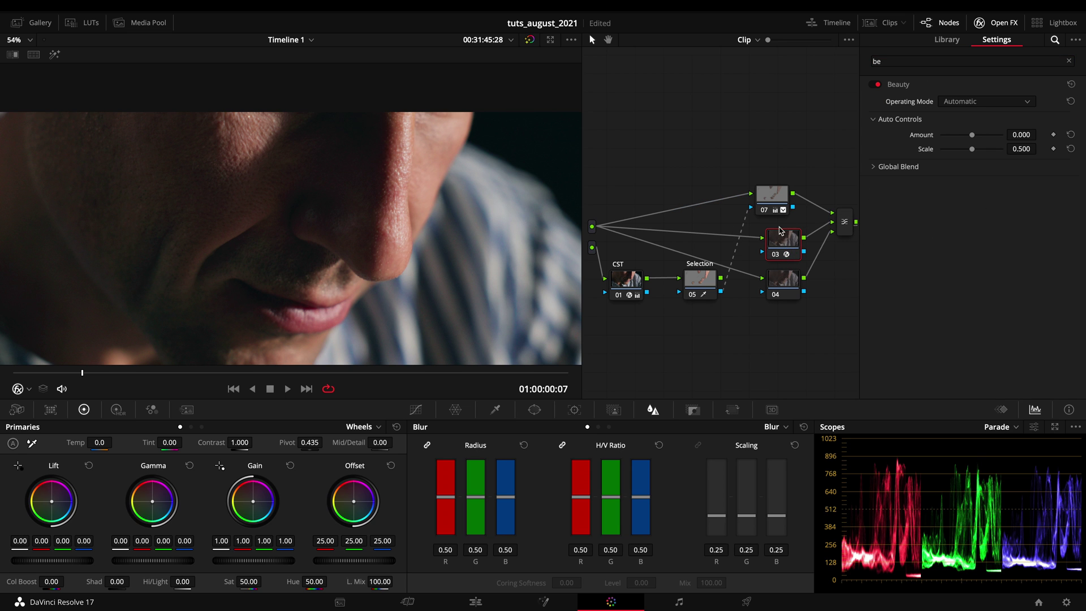
Key node 03 from the Selection matte and switch Beauty to Advanced mode.
drag(721, 291, 792, 242)
click(970, 105)
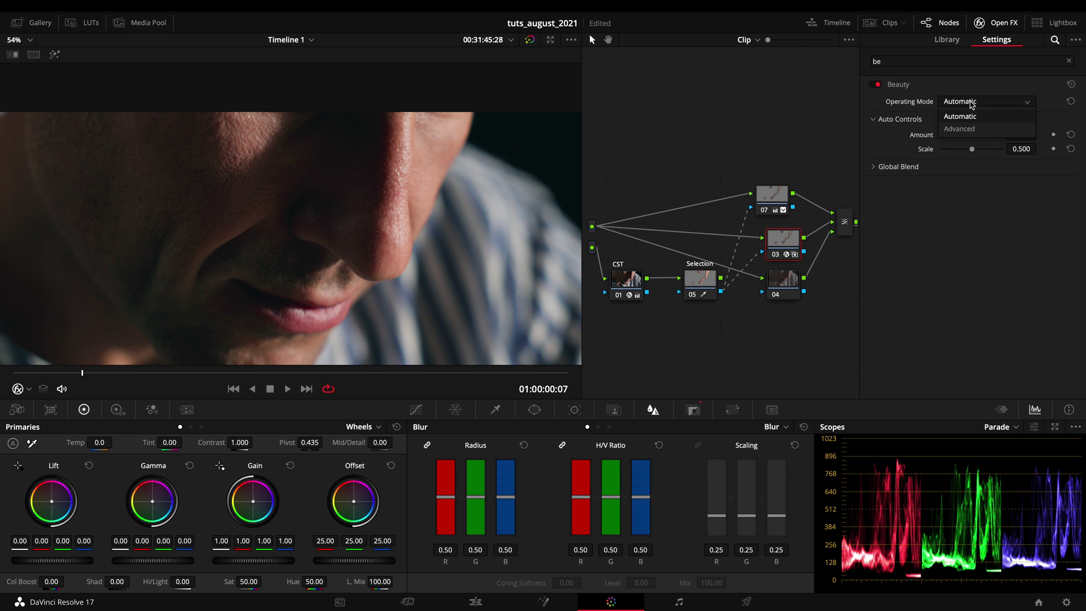
click(973, 130)
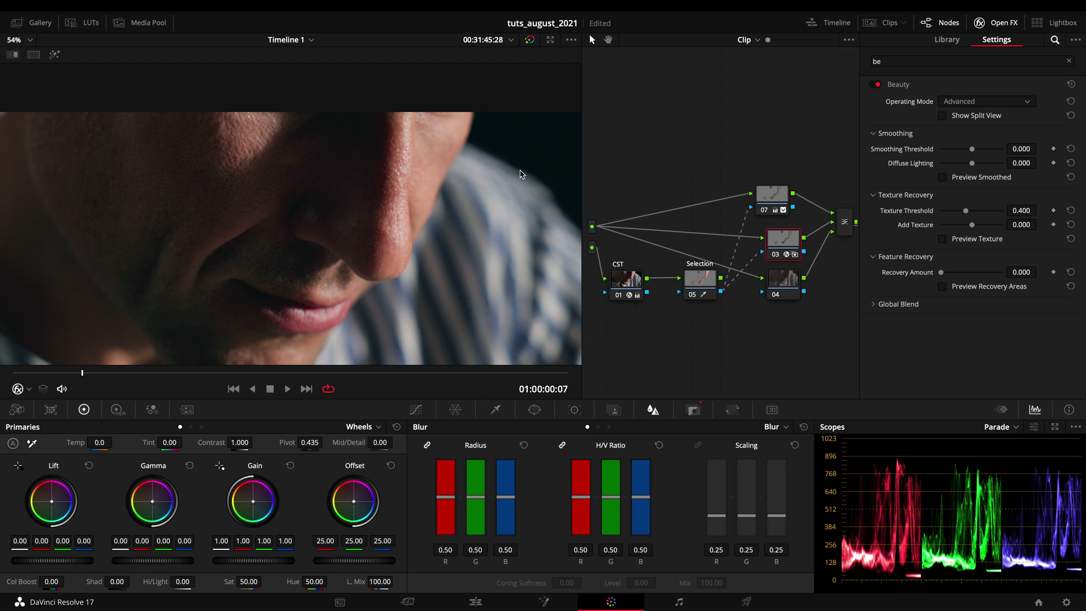
click(55, 55)
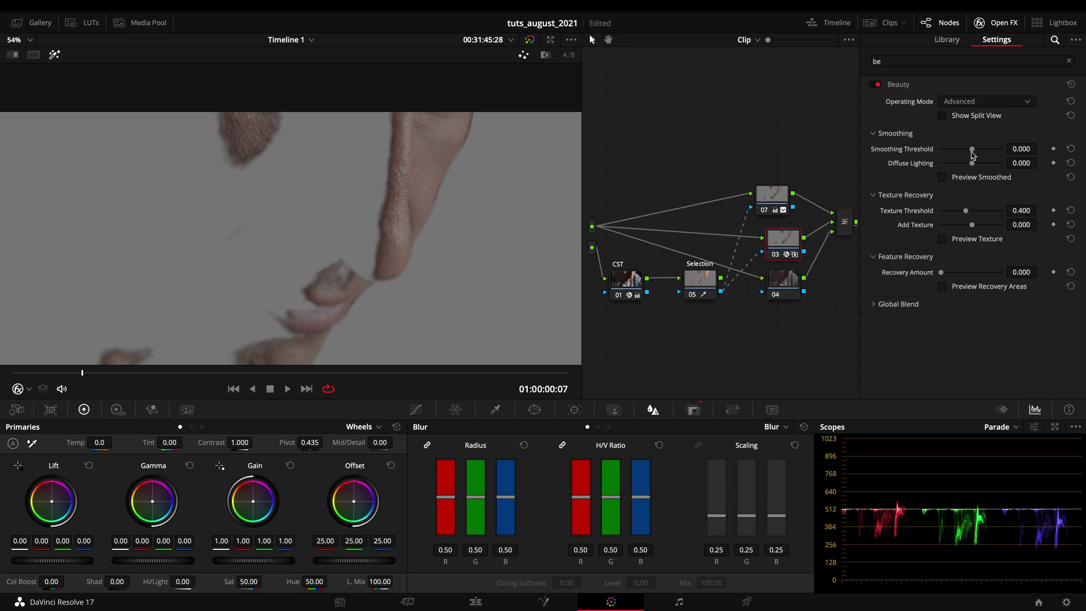
mouse_move(972, 164)
mouse_down()
mouse_move(962, 164)
mouse_move(977, 168)
mouse_up()
click(54, 54)
Set Beauty's Diffuse Lighting 0.312, Add Texture -0.249 and Recovery Amount 0.340.
click(773, 192)
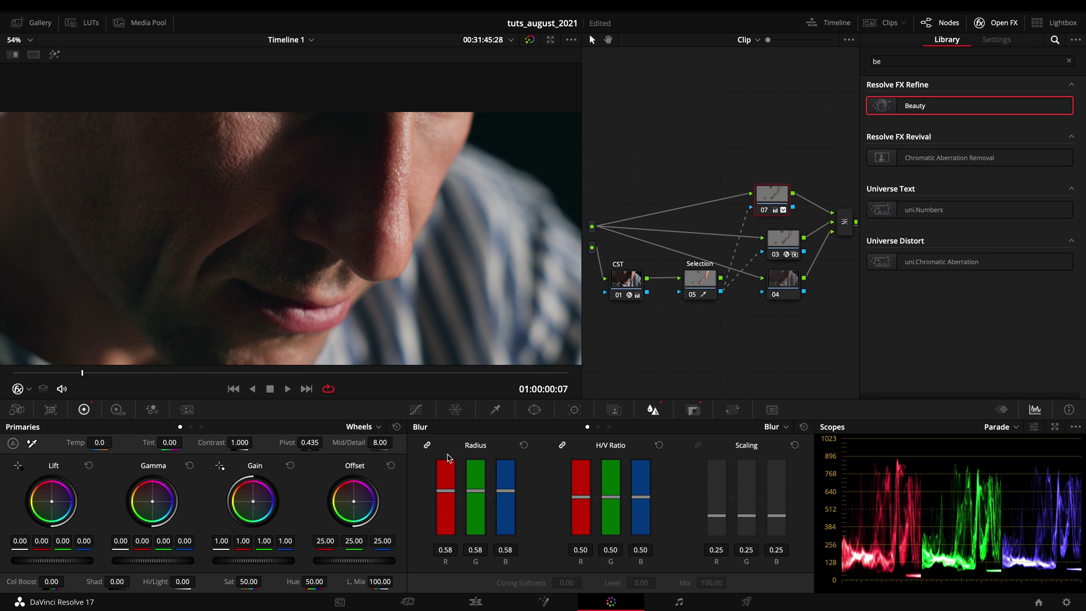
click(782, 238)
mouse_move(972, 163)
mouse_down()
mouse_move(983, 164)
mouse_move(975, 166)
mouse_up()
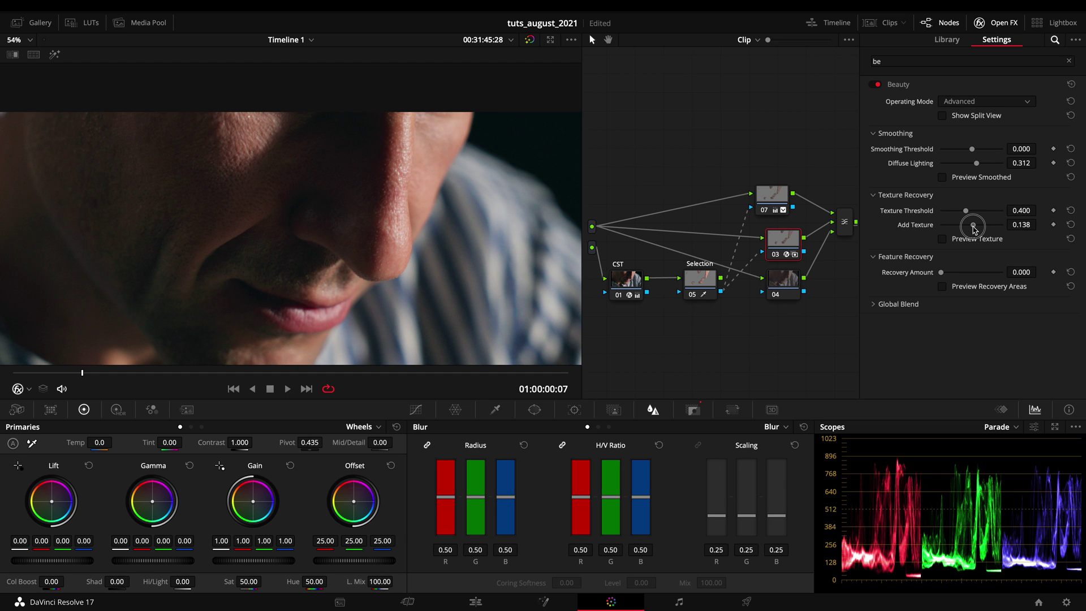
drag(974, 229, 965, 229)
mouse_move(941, 274)
mouse_down()
mouse_move(992, 273)
mouse_move(957, 271)
mouse_up()
Review nodes 07 and 08, including node 08's Beauty effect settings.
click(994, 29)
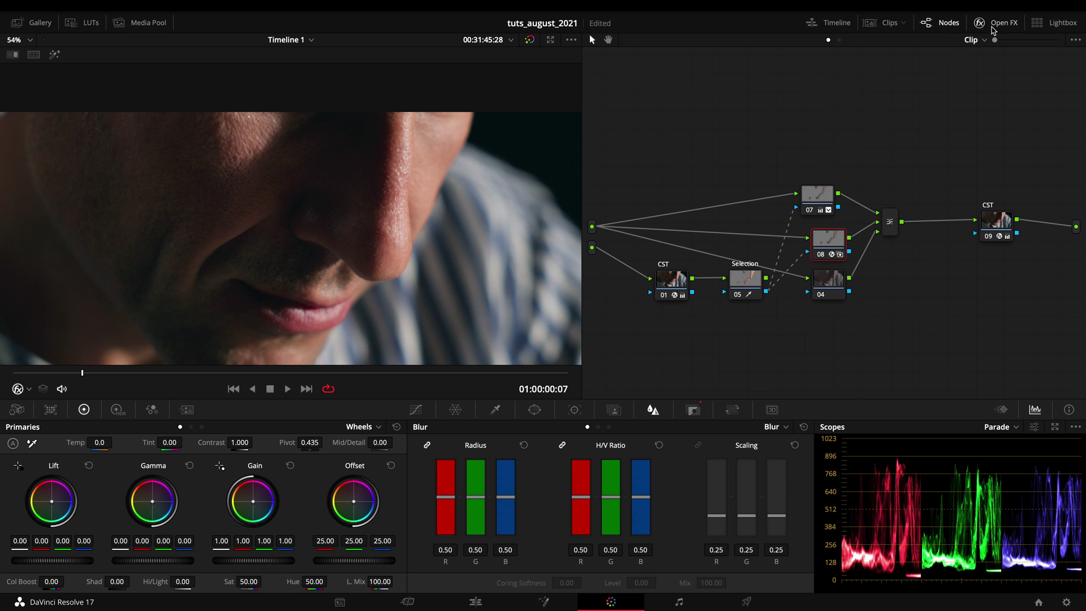
drag(842, 249, 838, 244)
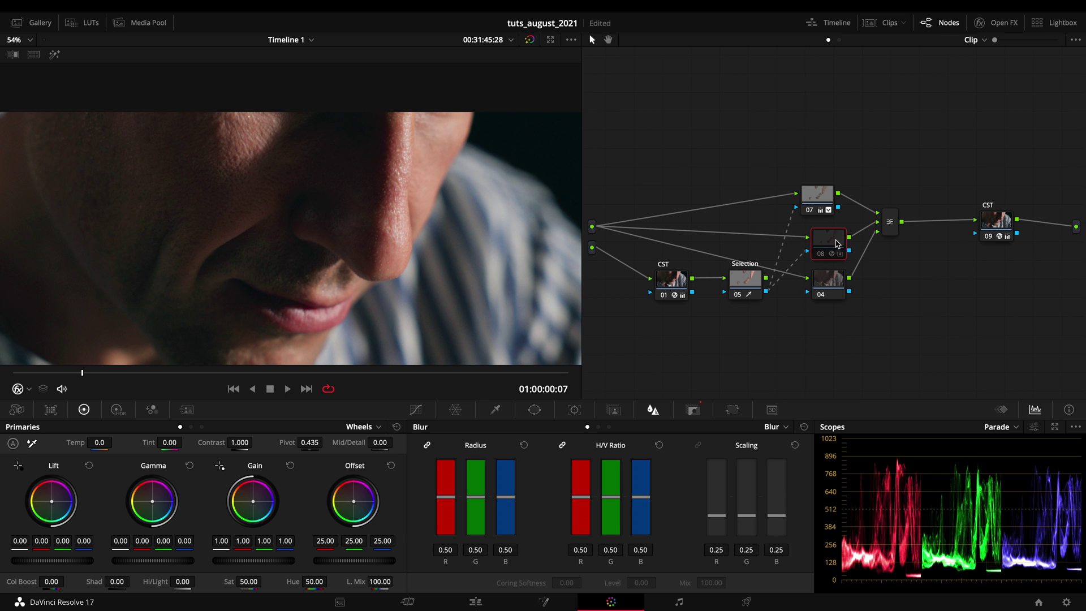
click(822, 190)
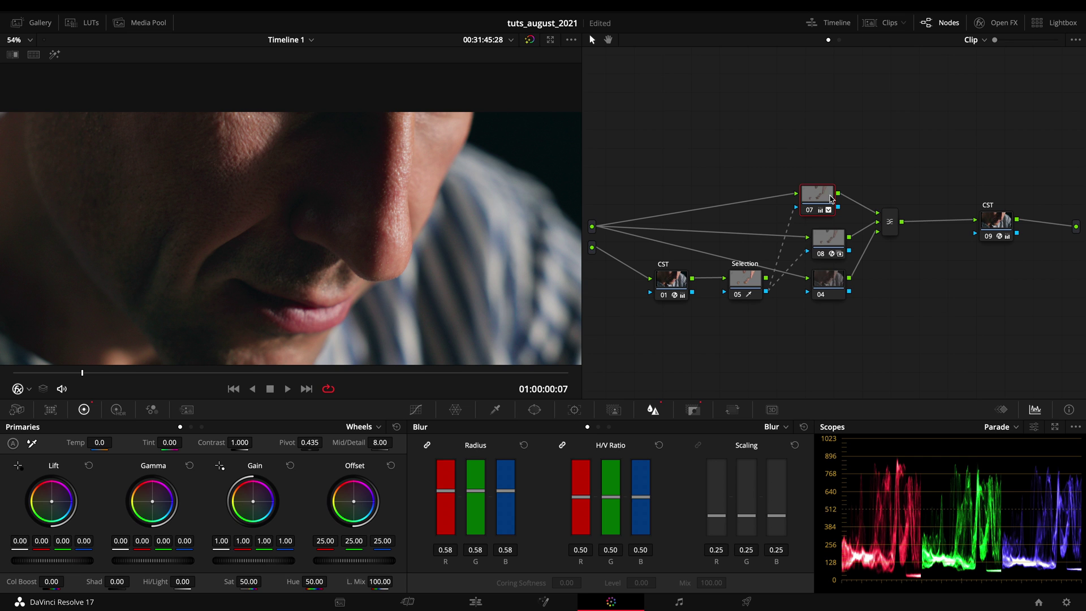
click(831, 244)
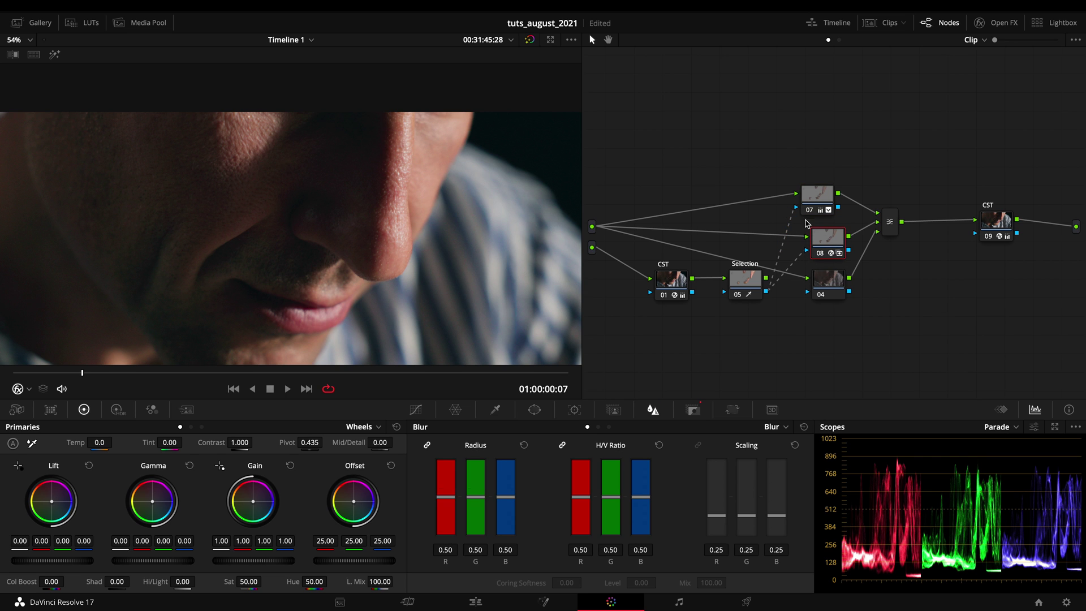
click(983, 26)
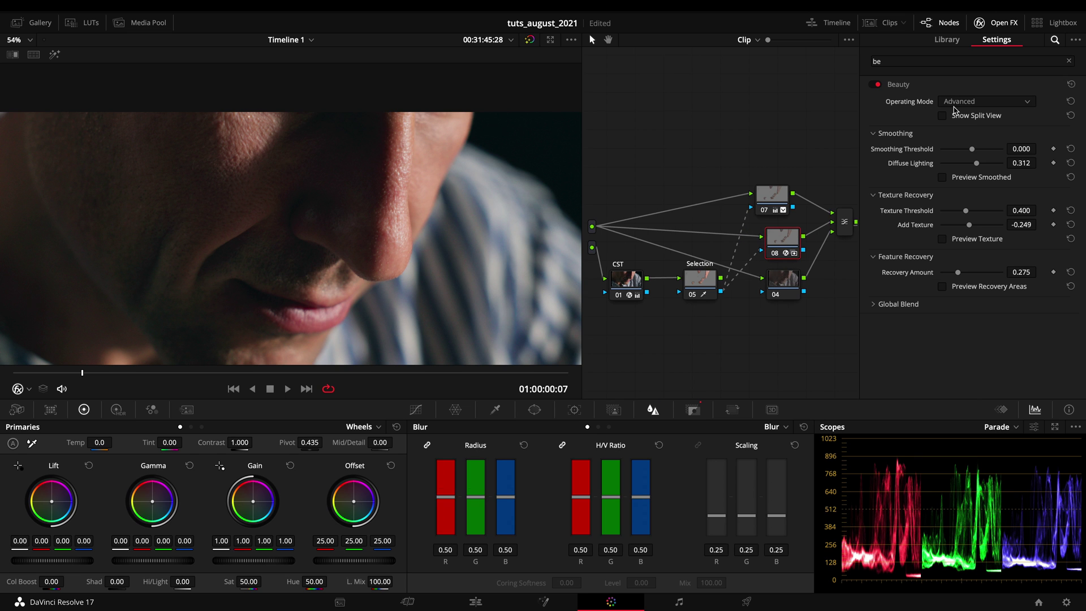
Move node 04 lower, toggle it off and back on to compare, and nudge the mixer into place.
click(785, 281)
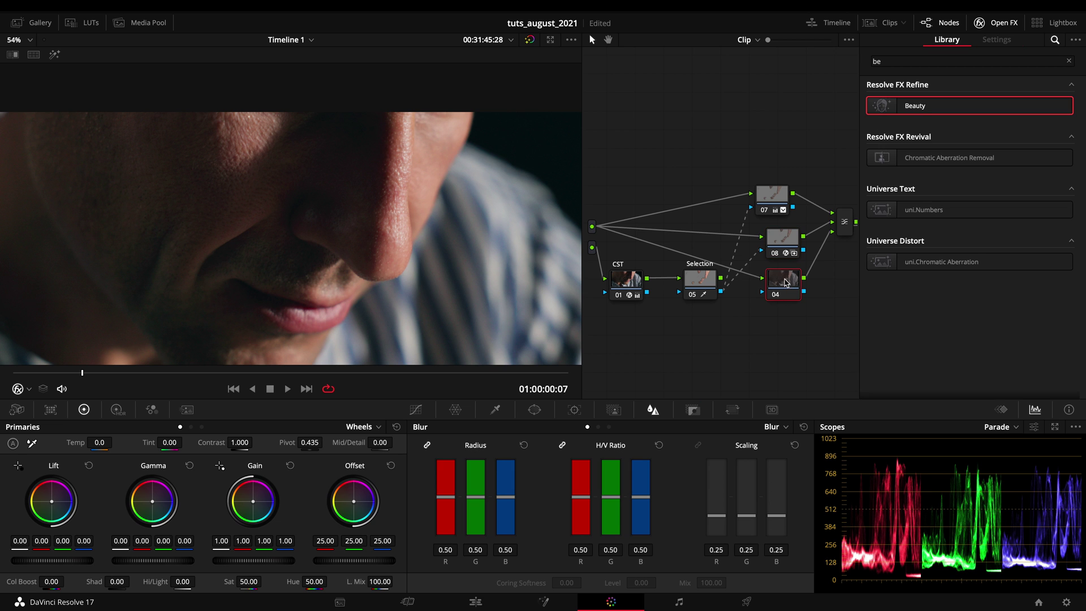
click(996, 23)
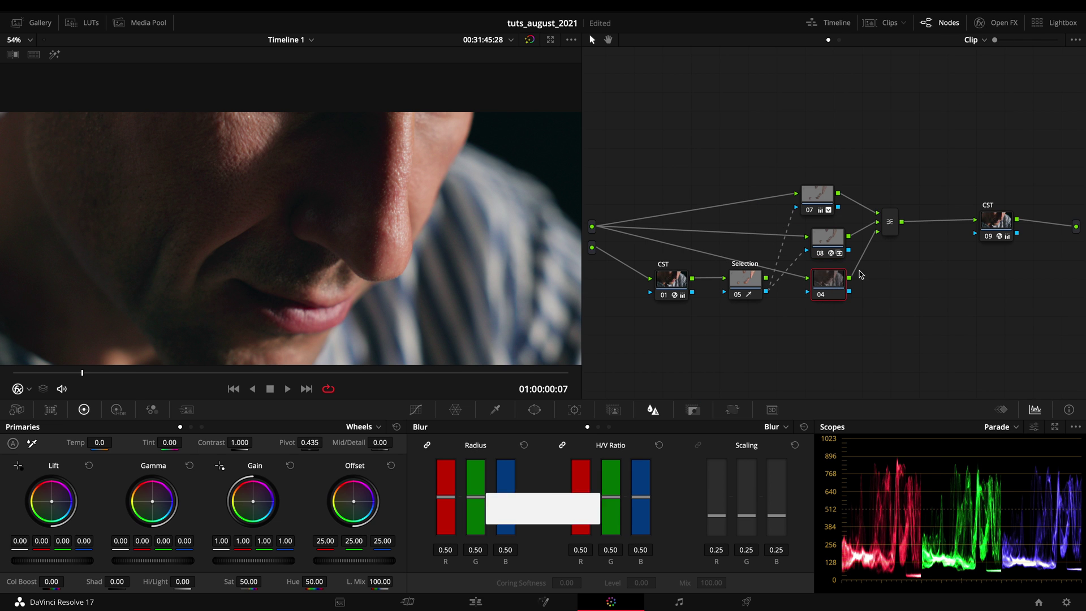
mouse_move(835, 285)
mouse_down()
mouse_move(852, 322)
mouse_move(842, 303)
mouse_up()
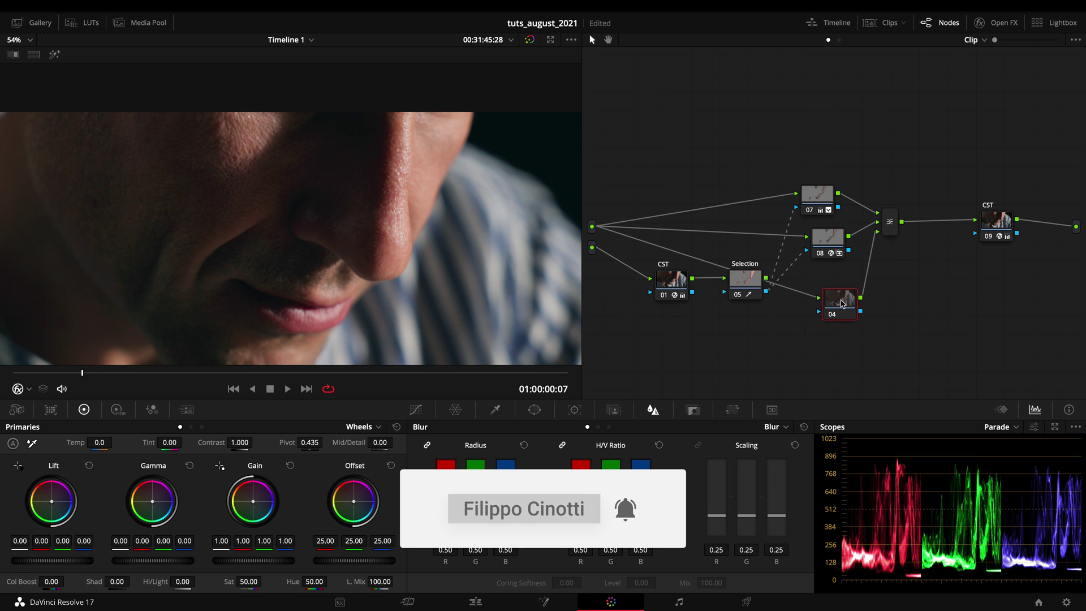
key(ctrl+d)
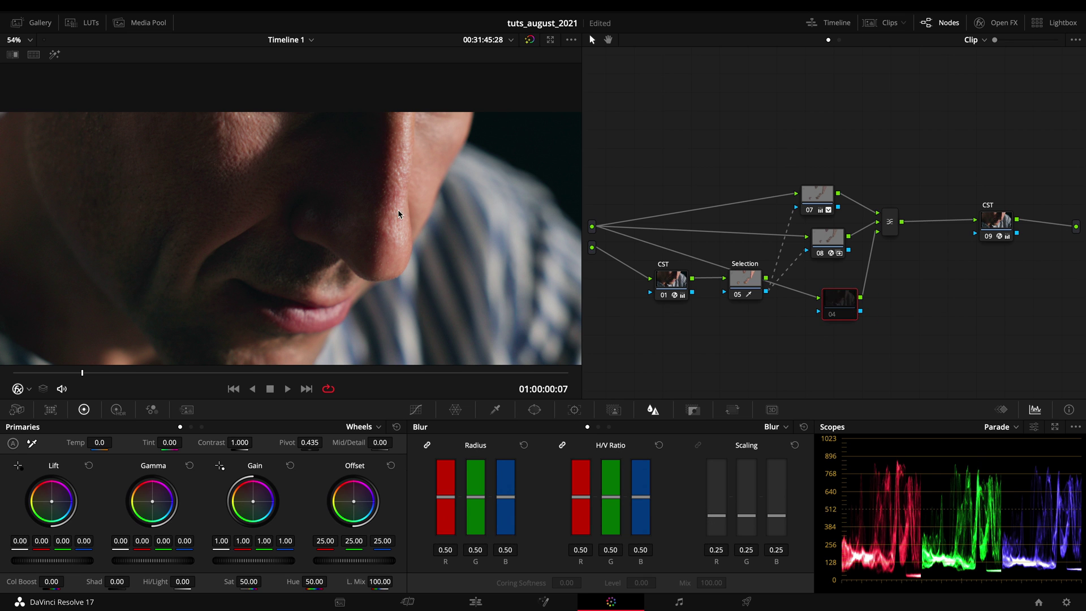
key(ctrl+d)
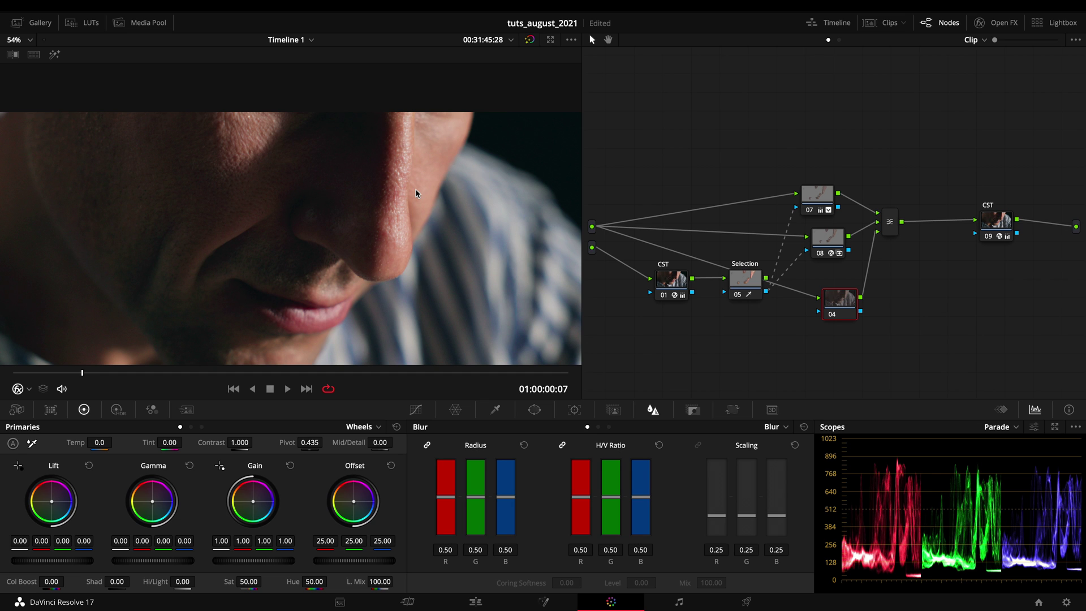
drag(843, 303, 844, 289)
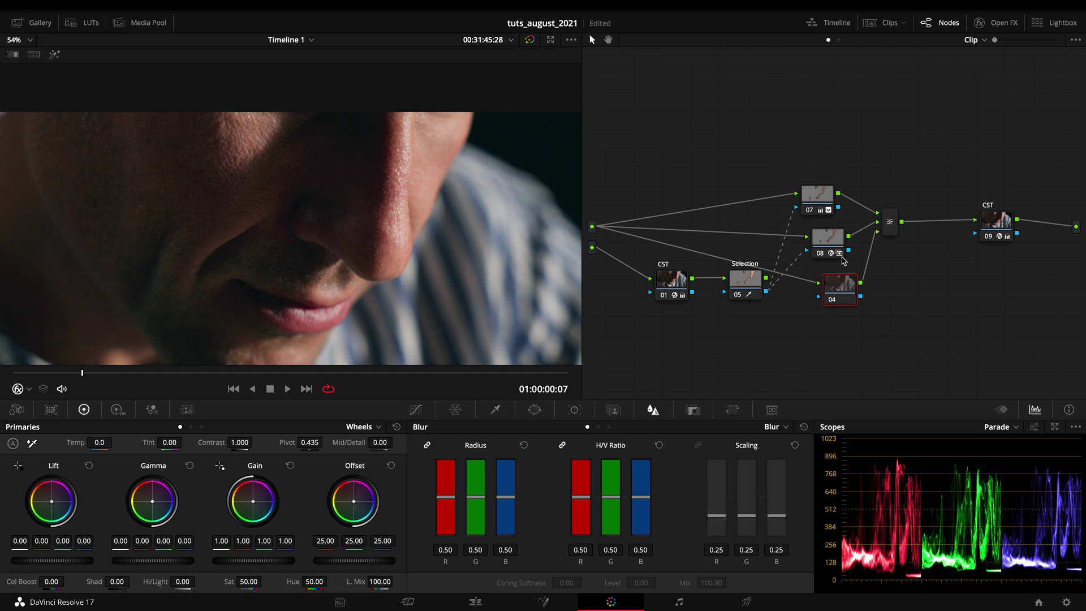
drag(898, 226, 890, 222)
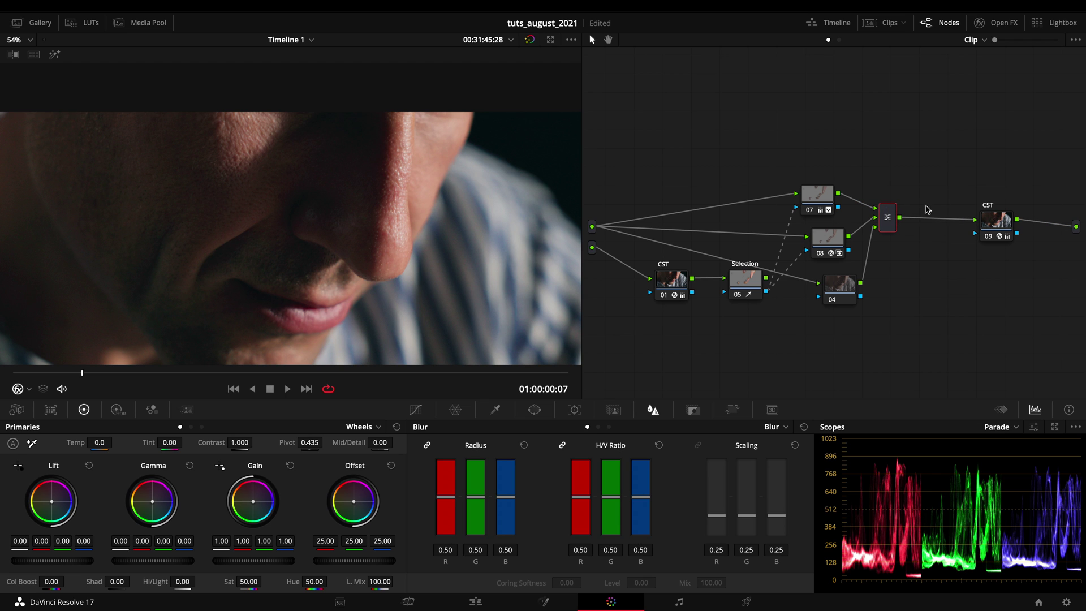
Hide the viewer via Toggle Display Mode and move the final CST node far right.
right_click(925, 164)
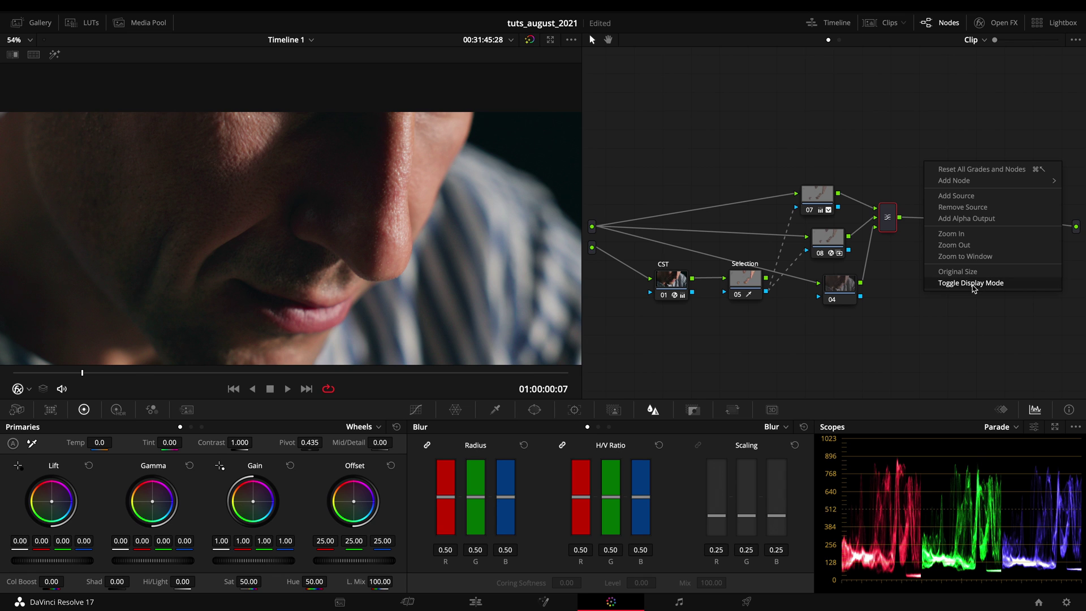
click(974, 284)
drag(541, 236, 765, 237)
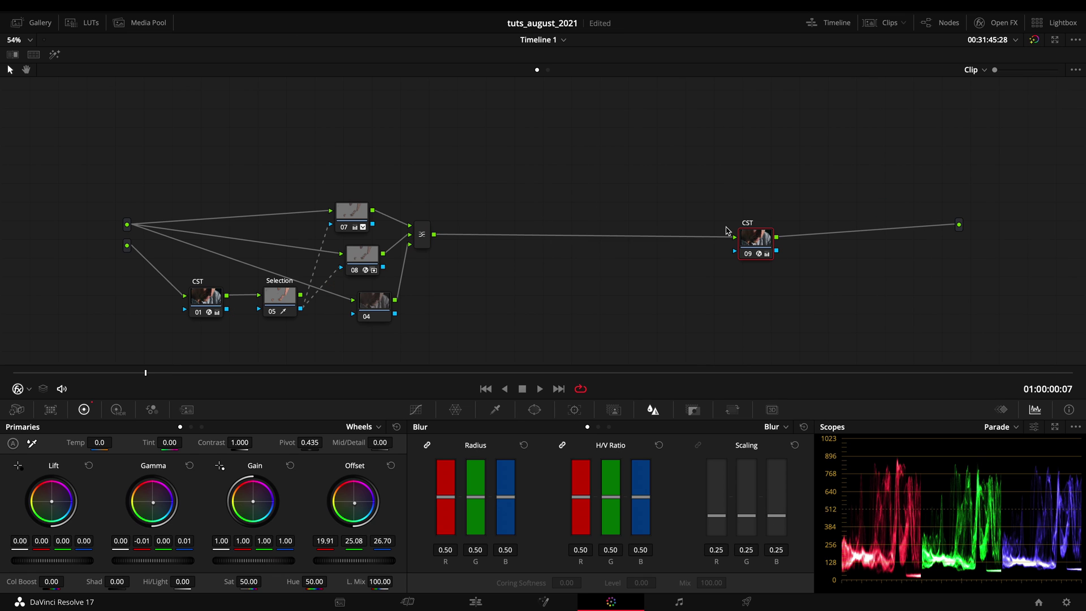
After the mixer add node 09 with layers 10–11, then node 13 with layers 14–15, and bend node 09's curve.
click(421, 236)
key(alt+s)
key(alt+l)
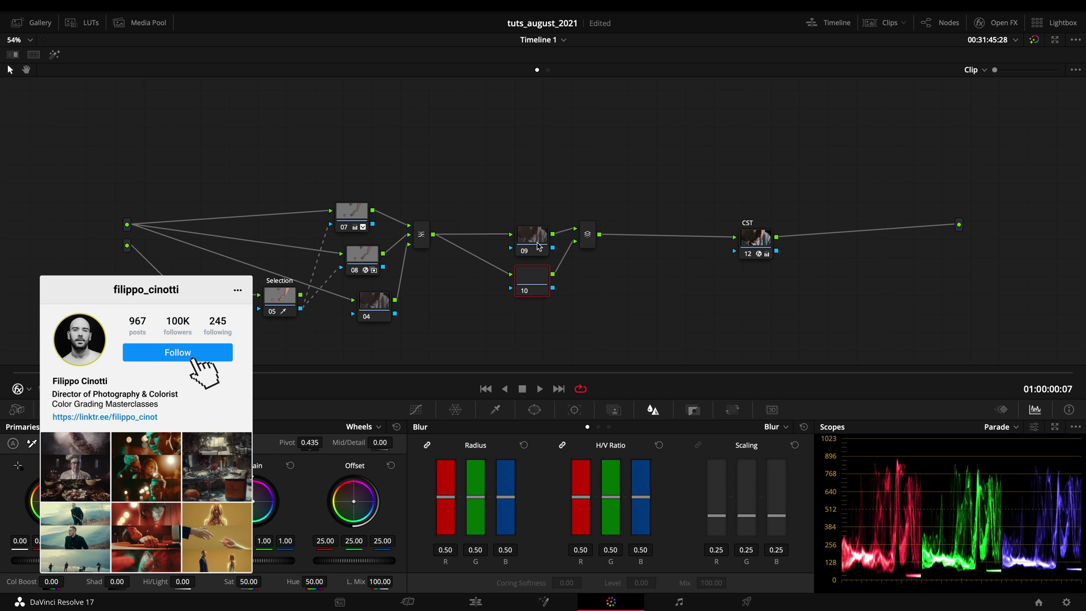
key(alt+l)
click(586, 240)
key(alt+s)
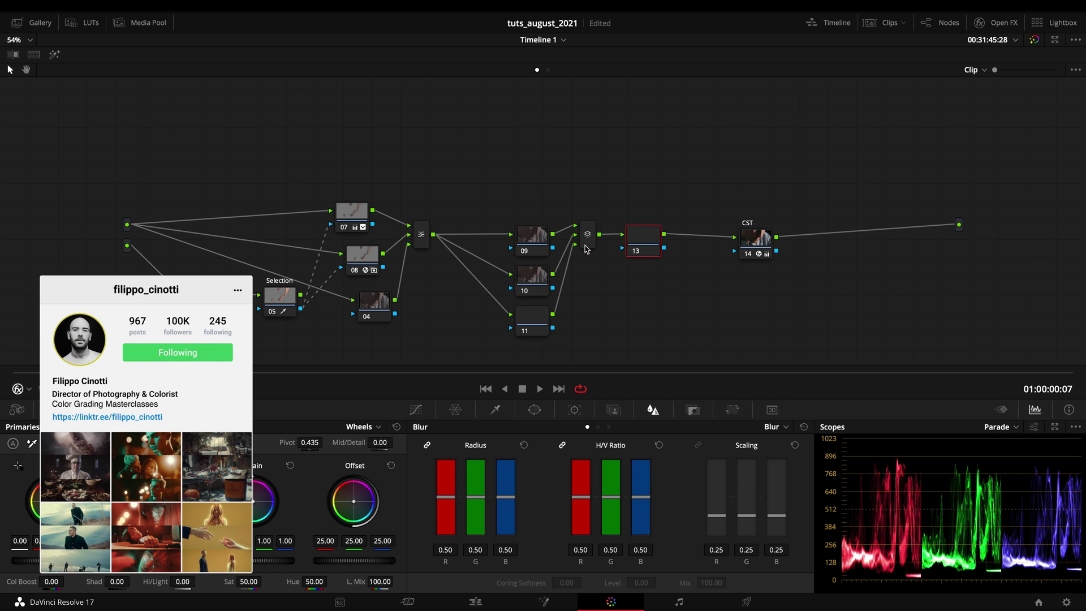
key(alt+l)
key(alt+l)
right_click(708, 159)
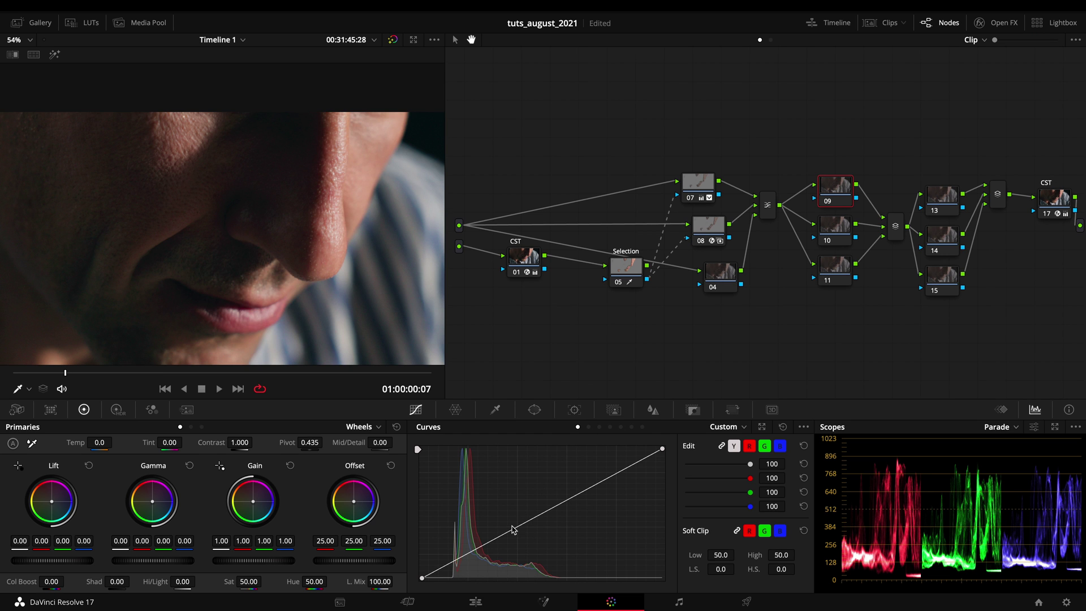
drag(513, 529, 562, 514)
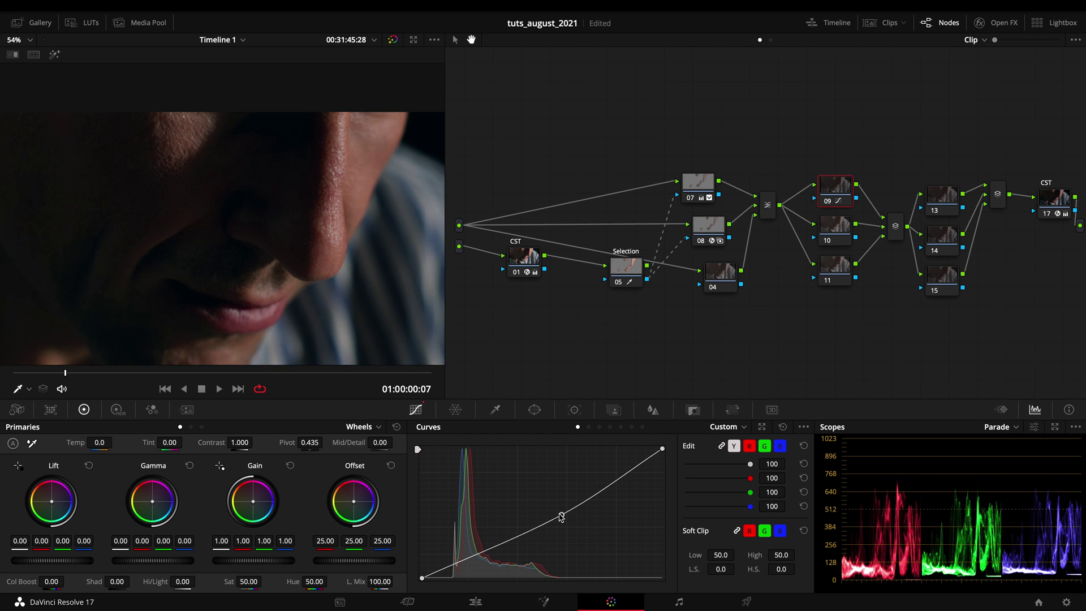
Add and enable a Circle window on node 09, rotated to follow the face, then zoom the viewer in.
click(535, 410)
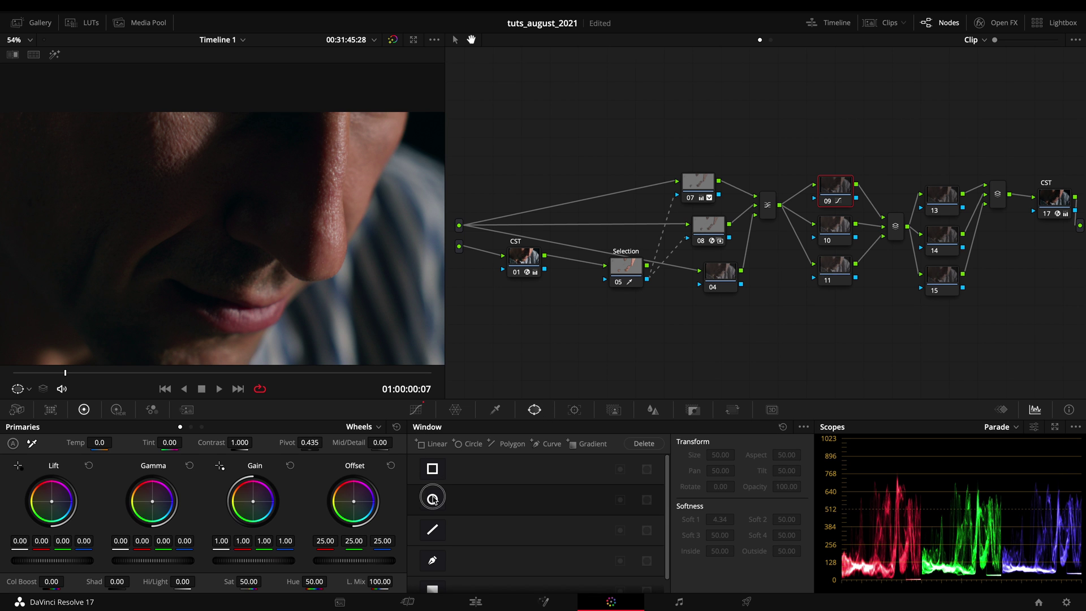
click(432, 499)
scroll(435, 351, down, 2)
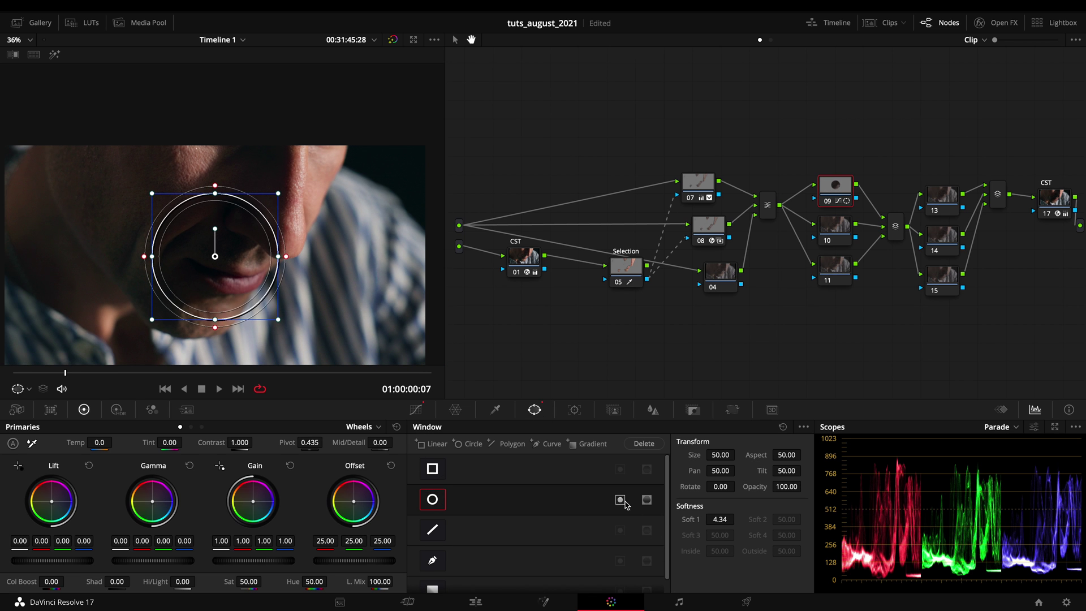
click(619, 499)
scroll(275, 207, down, 1)
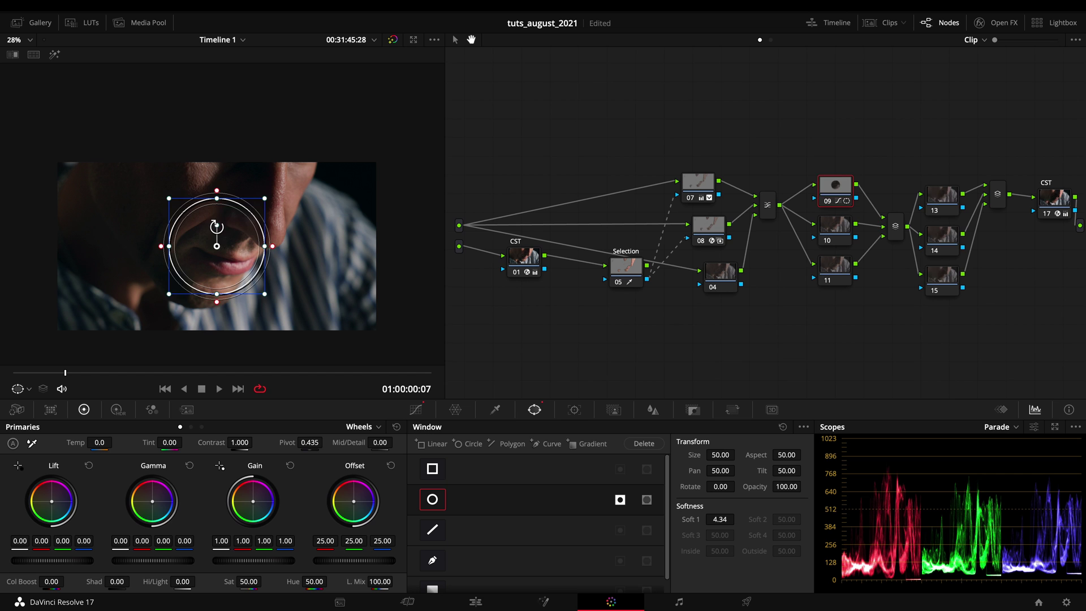
drag(217, 226, 326, 67)
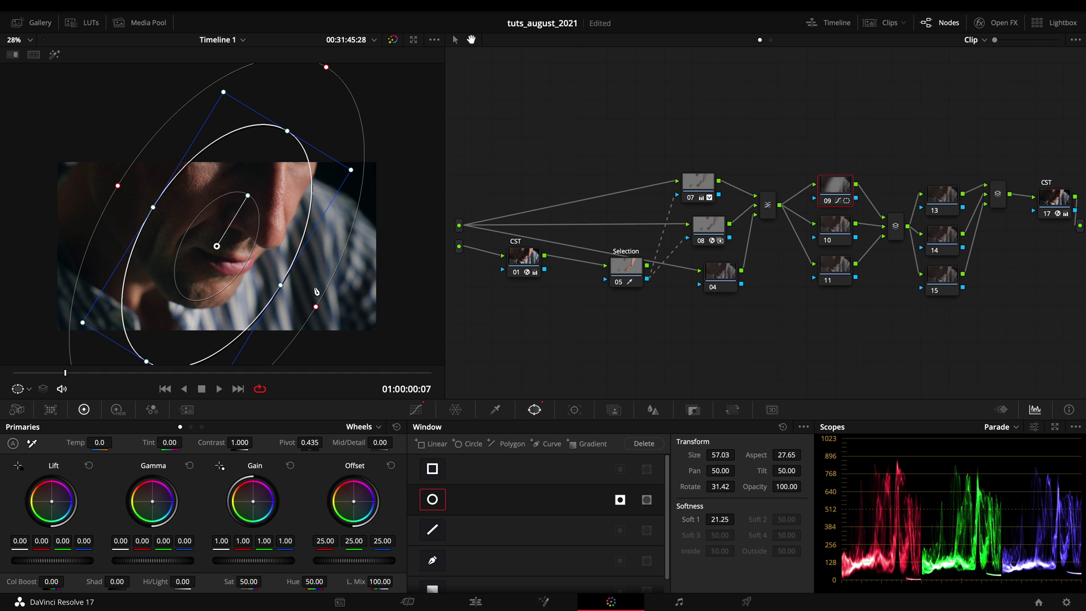
key(ctrl+equal)
click(706, 187)
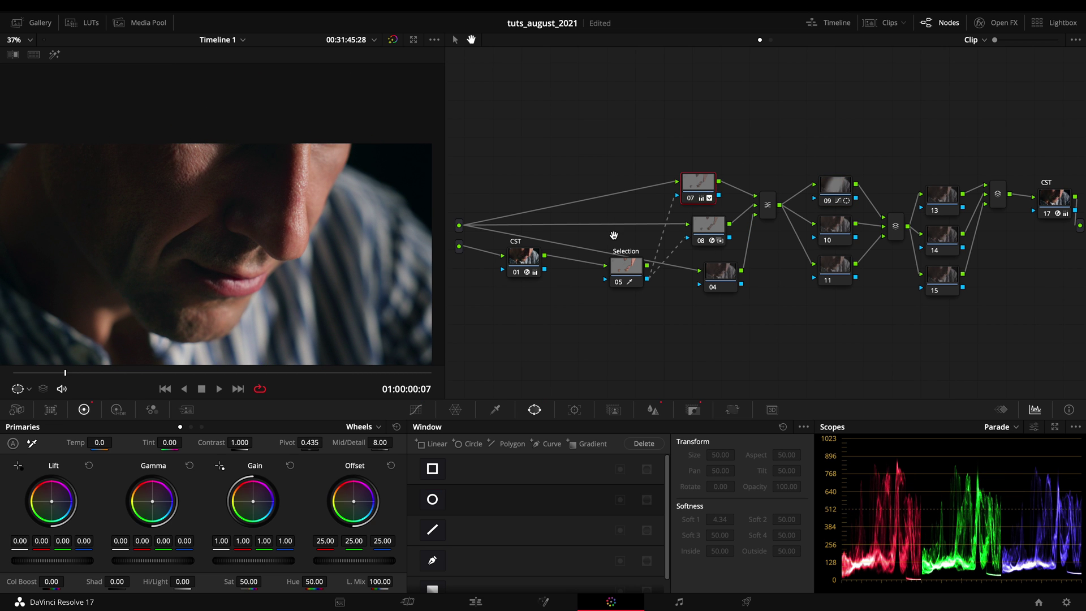
Move the Selection and CST nodes down and to the left.
drag(631, 274, 588, 282)
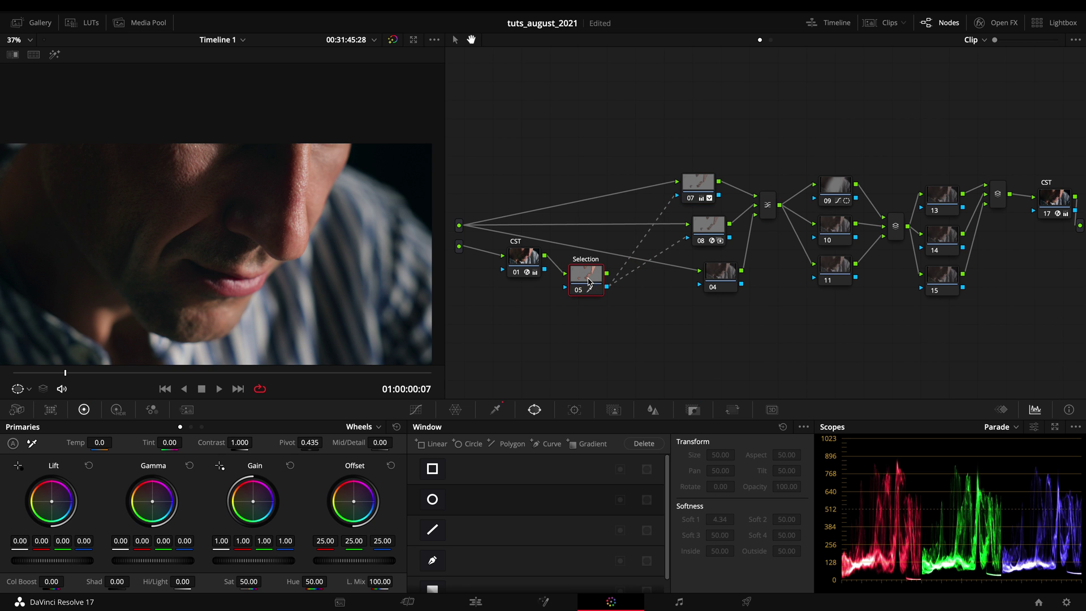
drag(532, 262, 512, 282)
drag(590, 281, 571, 294)
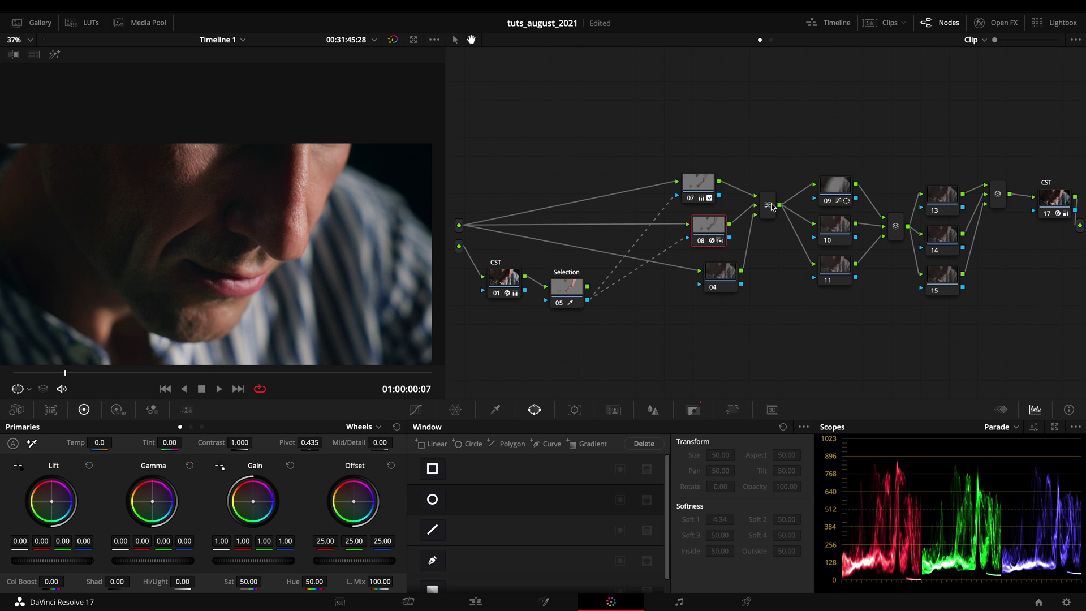
Set the mixer's composite mode to Lighter Color and pan the node graph.
right_click(772, 206)
mouse_move(828, 280)
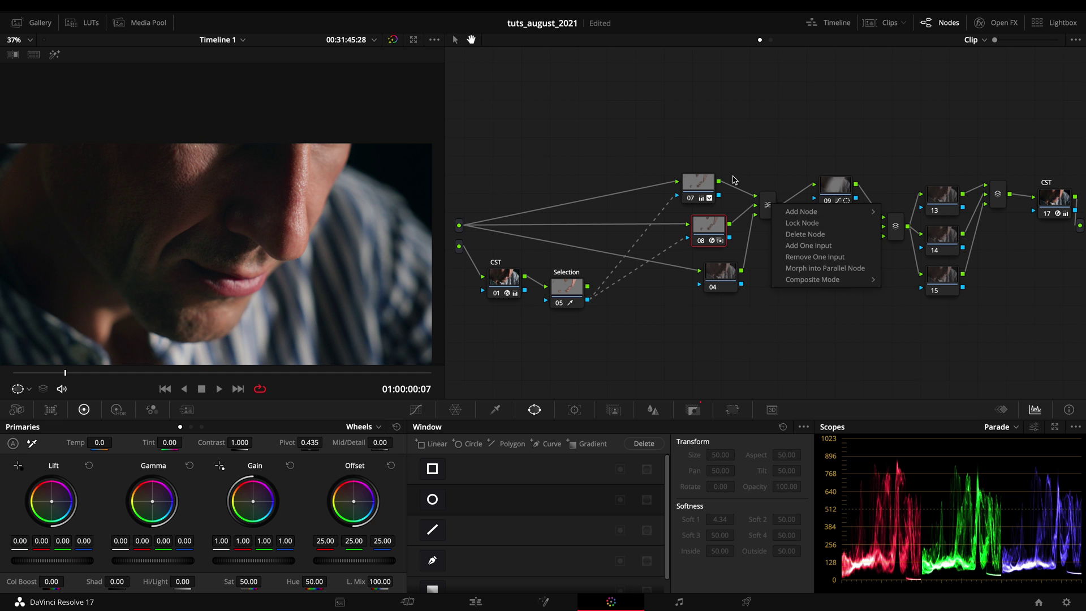
click(685, 126)
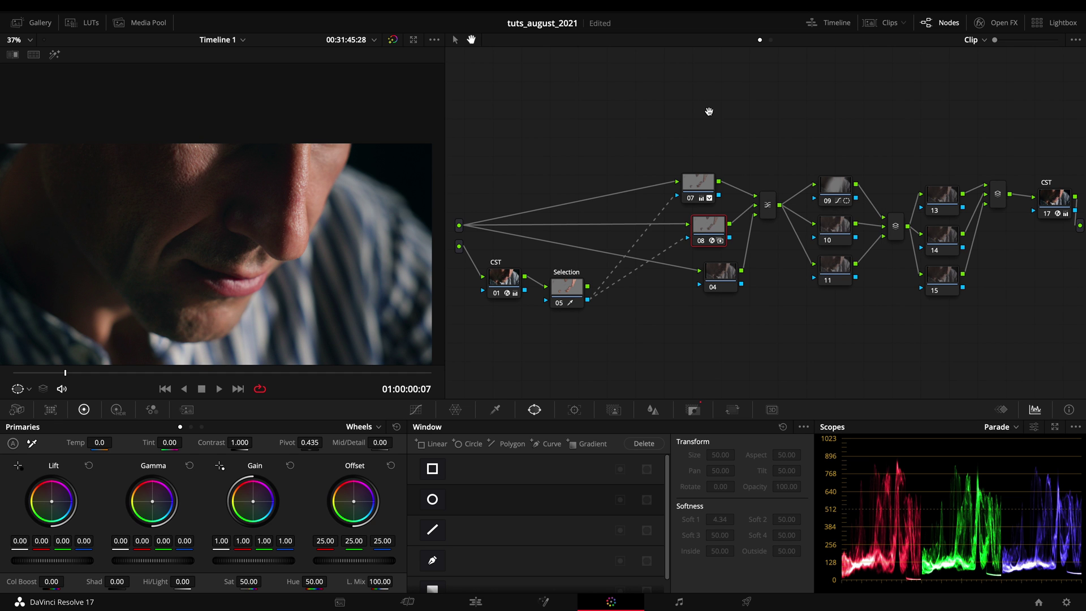
scroll(198, 159, up, 3)
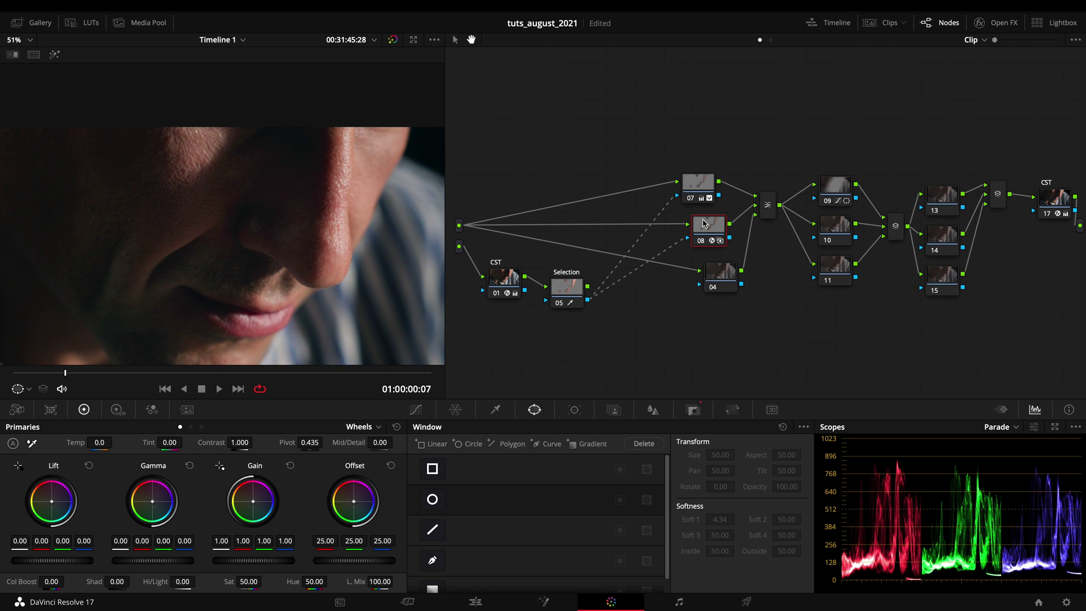
drag(703, 223, 656, 121)
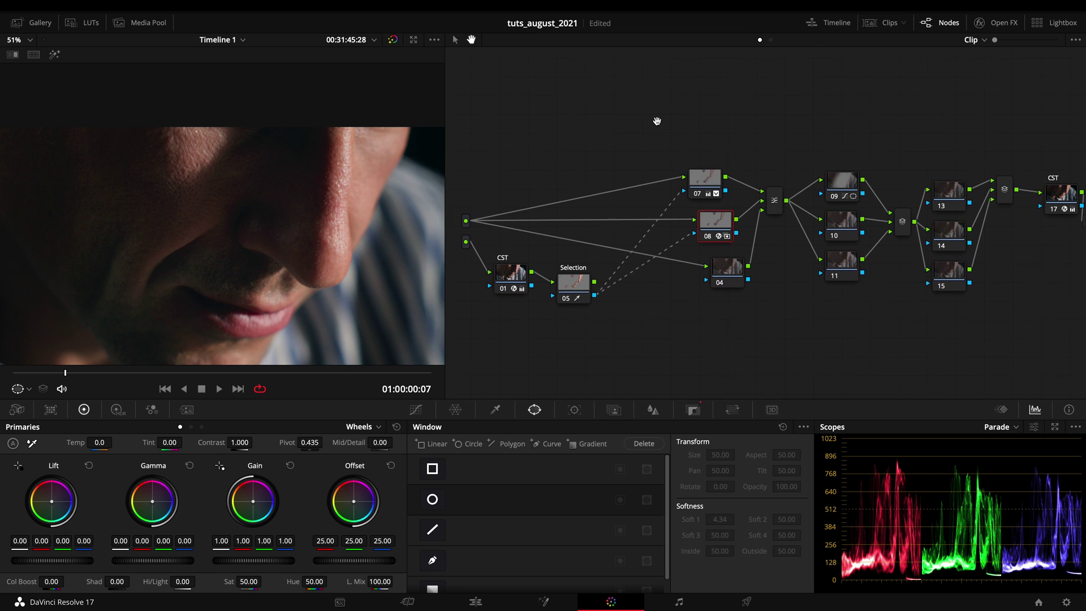
click(453, 39)
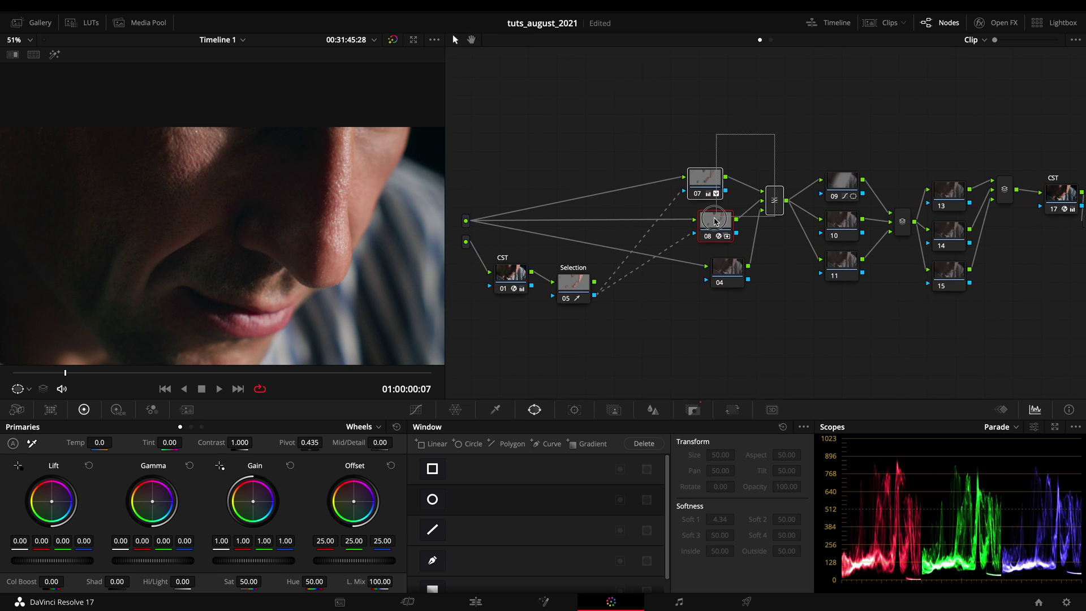